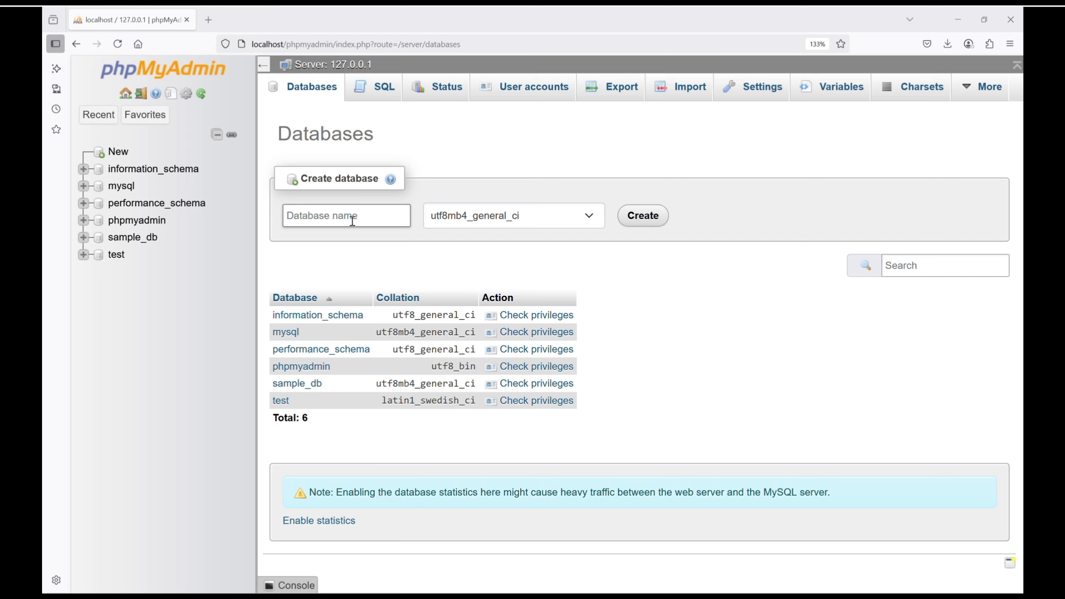
- Open an SQL query on business_db and write an empty CREATE TABLE products(); statement with its parentheses split over separate lines
{"action": "left_click", "coordinate": [375, 87]}
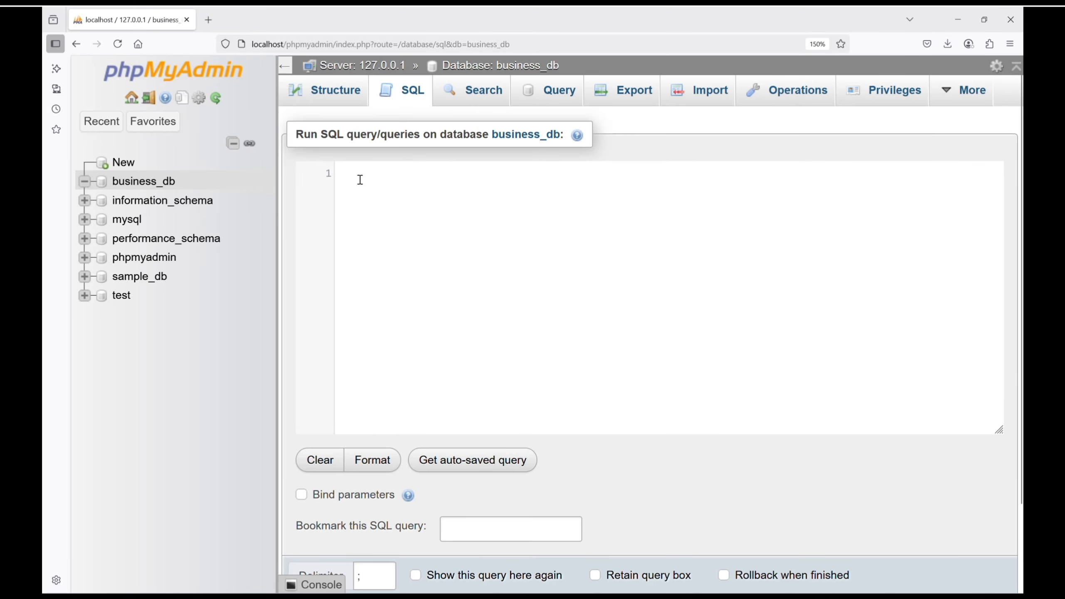
{"action": "type", "text": "C"}
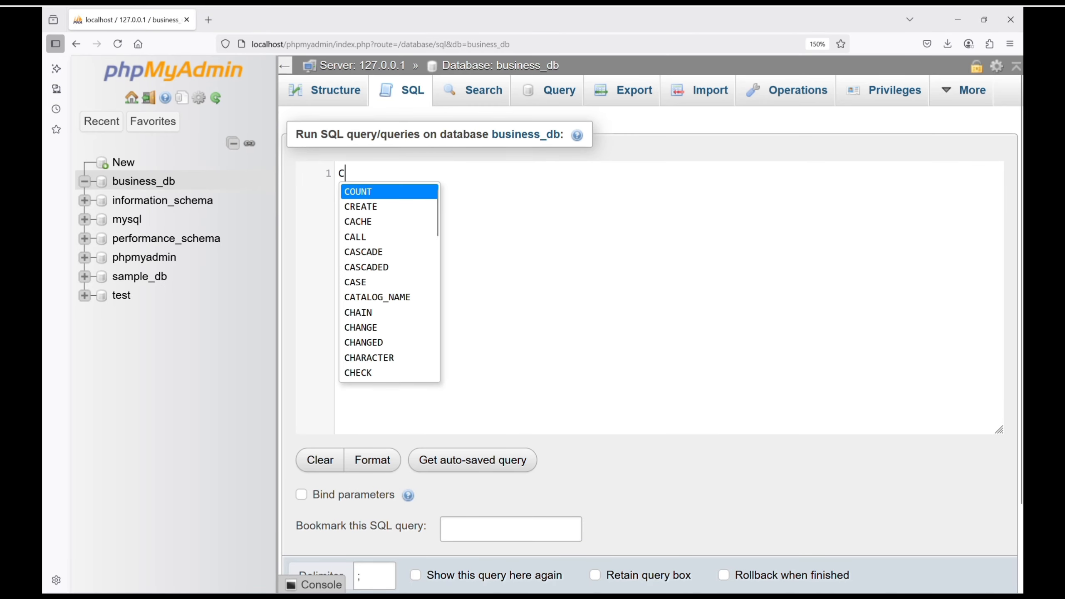
{"action": "type", "text": "REATE TABLE products()"}
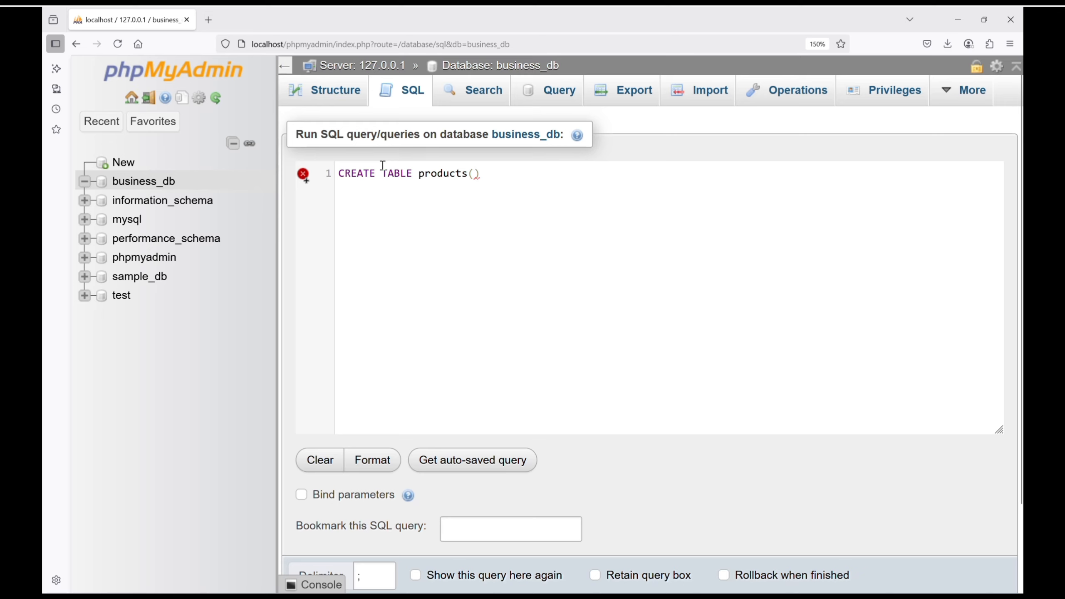
{"action": "type", "text": ";"}
{"action": "left_click", "coordinate": [473, 173]}
{"action": "key", "text": "Return"}
{"action": "left_click", "coordinate": [494, 168]}
{"action": "key", "text": "Return"}
{"action": "left_click", "coordinate": [375, 180]}
{"action": "left_click", "coordinate": [482, 174]}
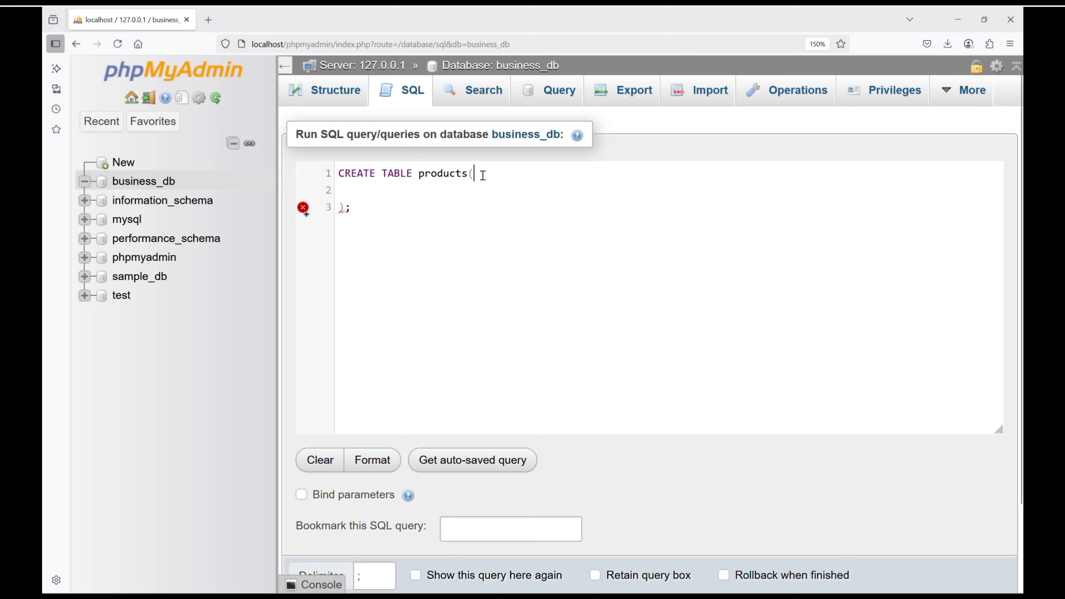
- Define the columns product_id INT AUTO_INCREMENT PRIMARY KEY and product_name VARCHAR(100) NOT NULL inside the products statement
{"action": "key", "text": "Return"}
{"action": "type", "text": "product_id INT AUTO_INCREMENT PRIMARY KEY,"}
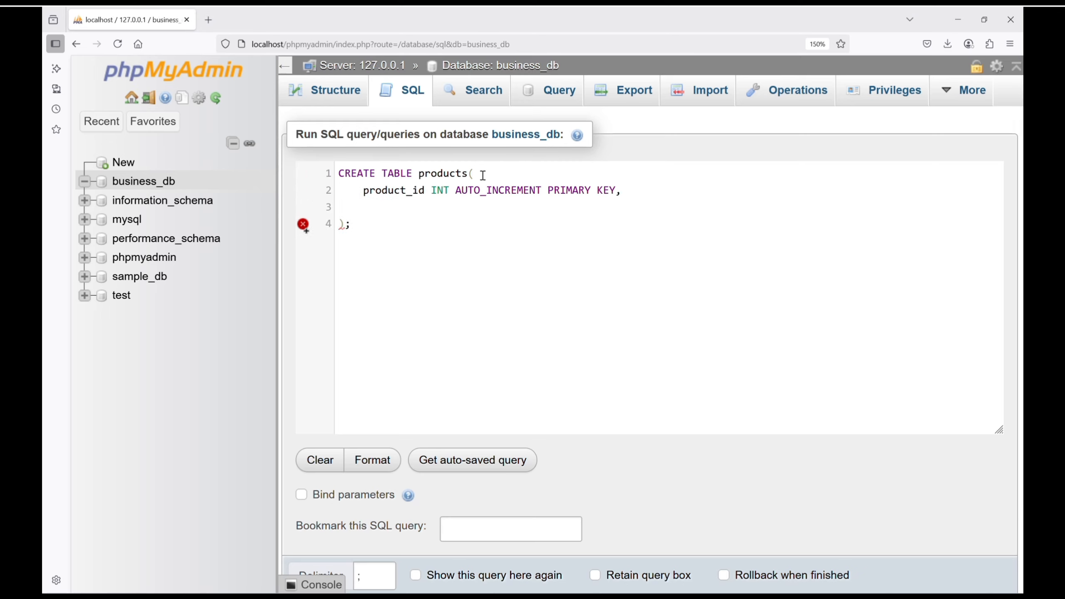
{"action": "left_click", "coordinate": [365, 204]}
{"action": "type", "text": "product_name VARCHAR(100) NOT NULL"}
{"action": "type", "text": ","}
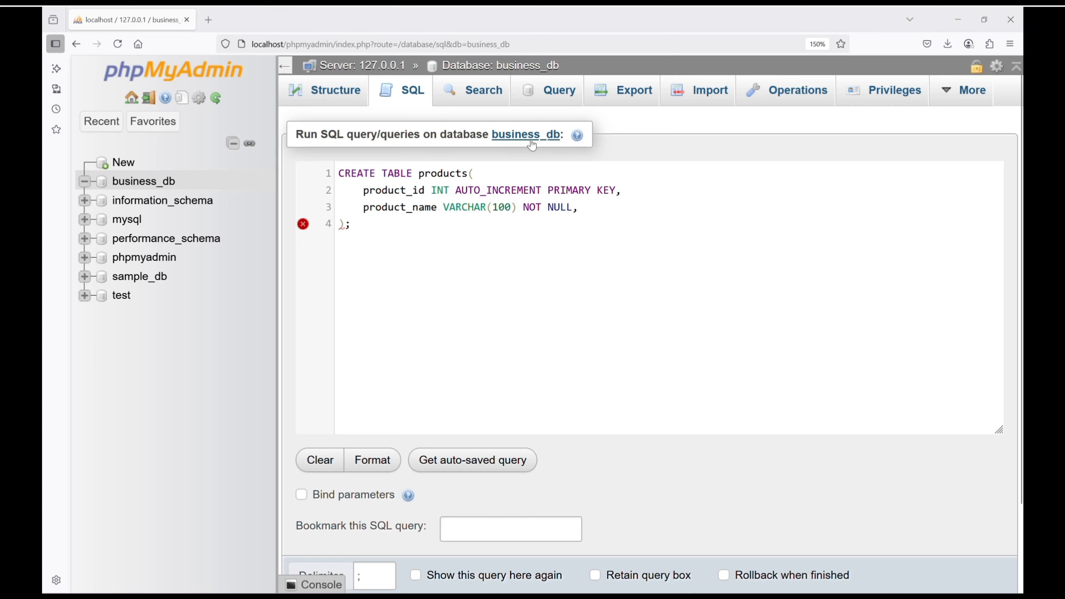
- Add the columns category VARCHAR(50) and brand VARCHAR(50) to the products statement
{"action": "key", "text": "Return"}
{"action": "type", "text": "category VARCHAR(50)"}
{"action": "type", "text": ","}
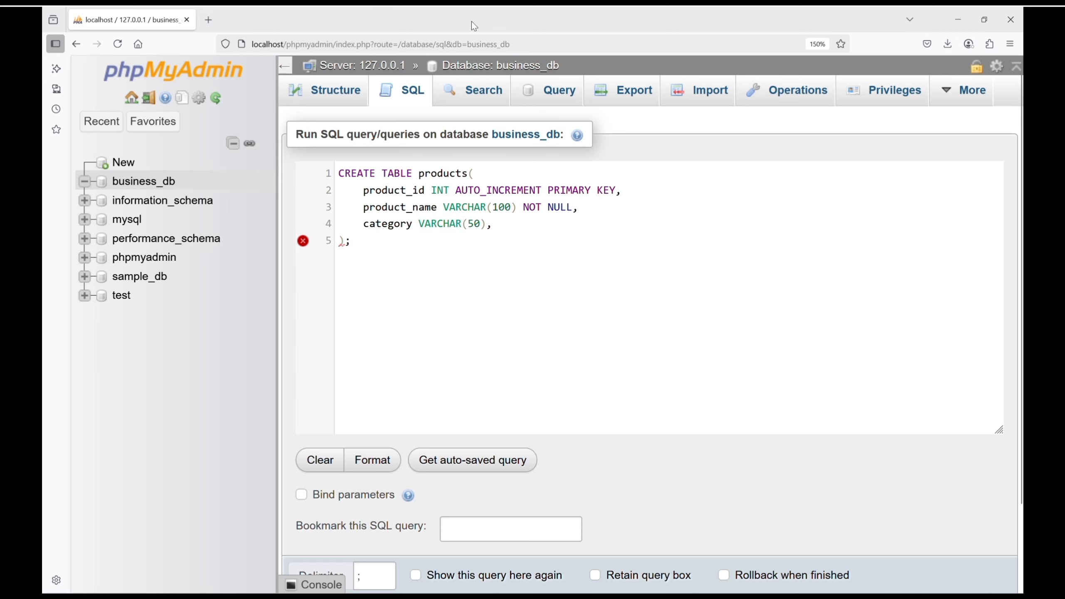
{"action": "key", "text": "Return"}
{"action": "type", "text": "brand VARCHAR(50)"}
{"action": "type", "text": ","}
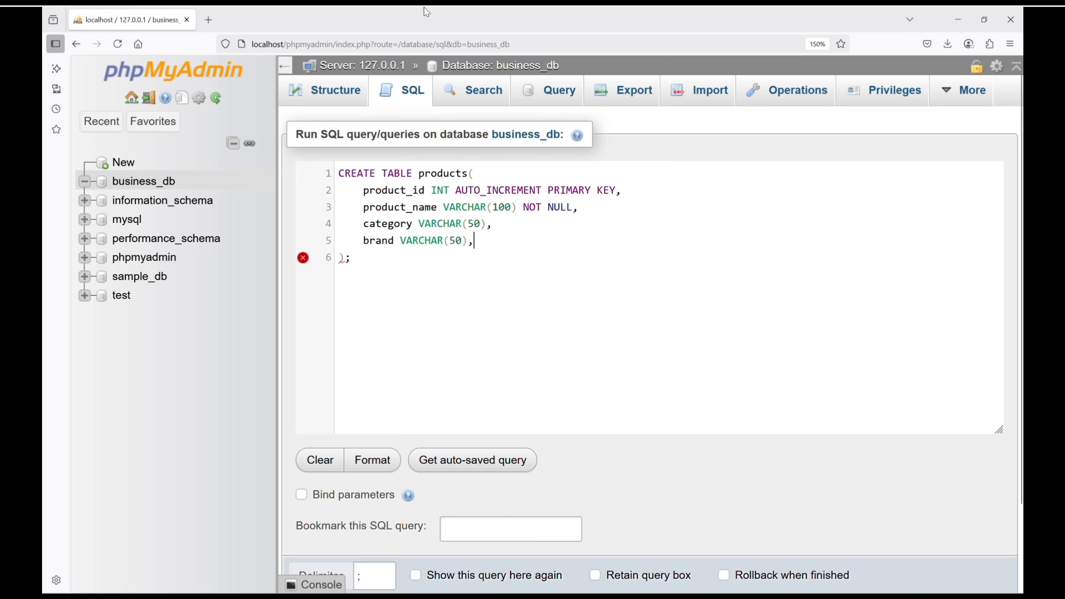
- Add description TEXT as the last column and run the statement to create the products table
{"action": "key", "text": "Return"}
{"action": "type", "text": "description TEXT"}
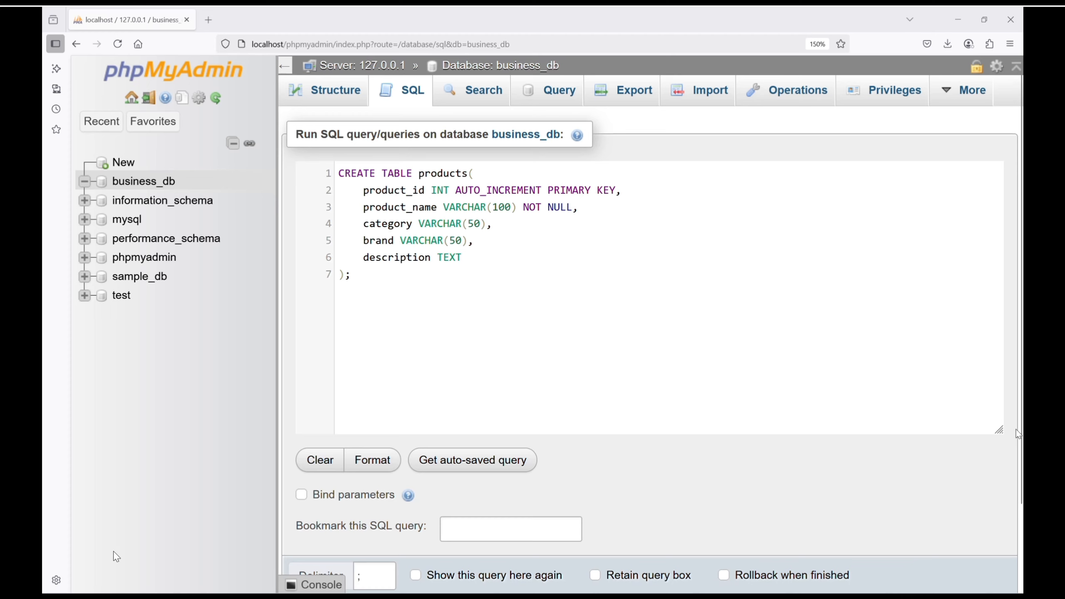
{"action": "scroll", "coordinate": [1016, 434], "scroll_direction": "down", "scroll_amount": 2}
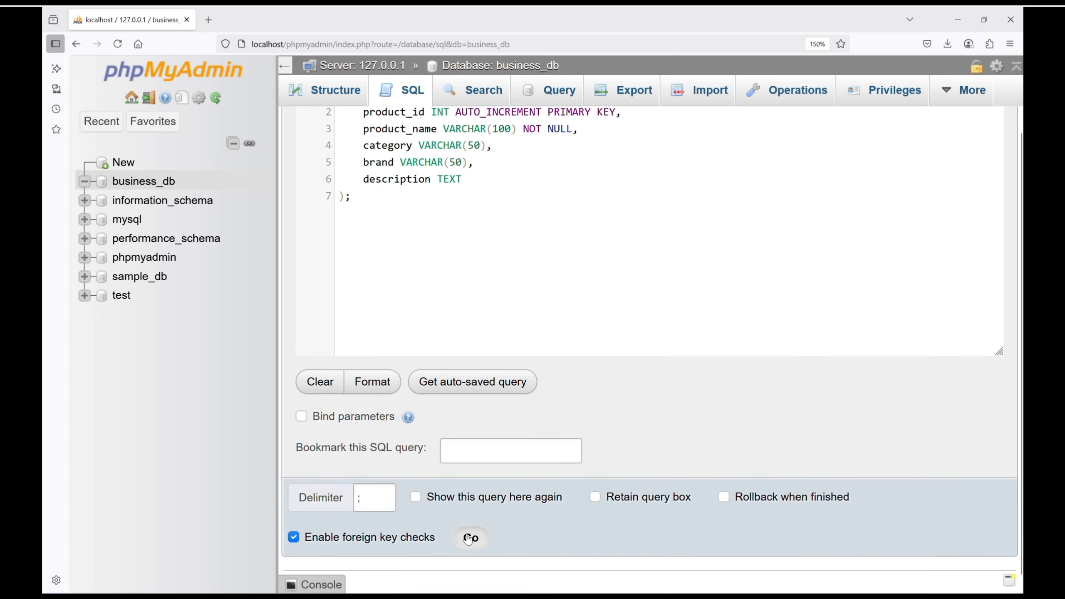
{"action": "left_click", "coordinate": [470, 537]}
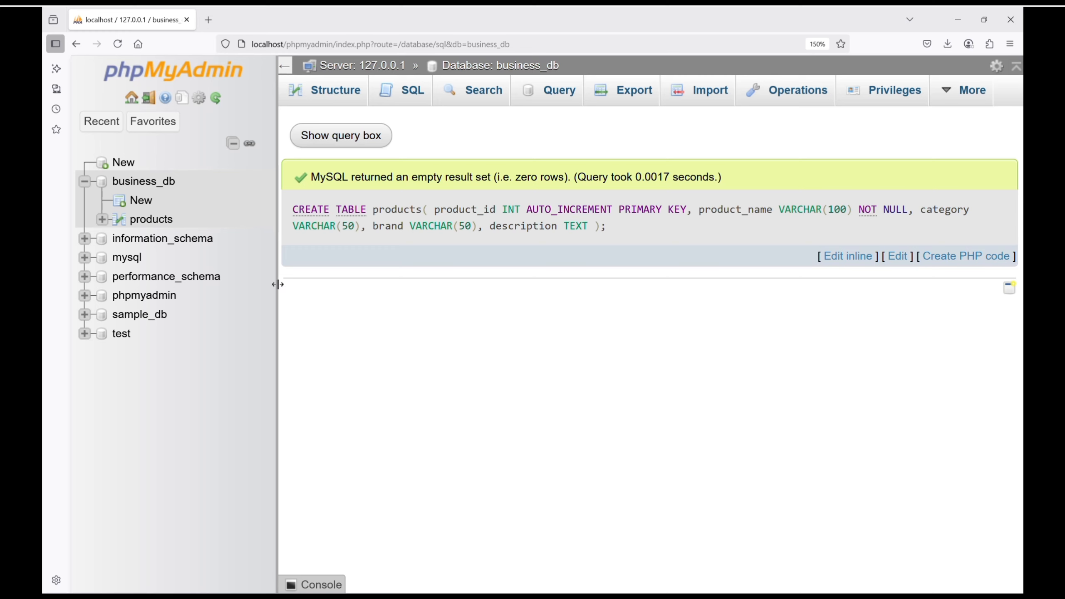
- Start a new table in business_db and name it prices
{"action": "left_click", "coordinate": [134, 202]}
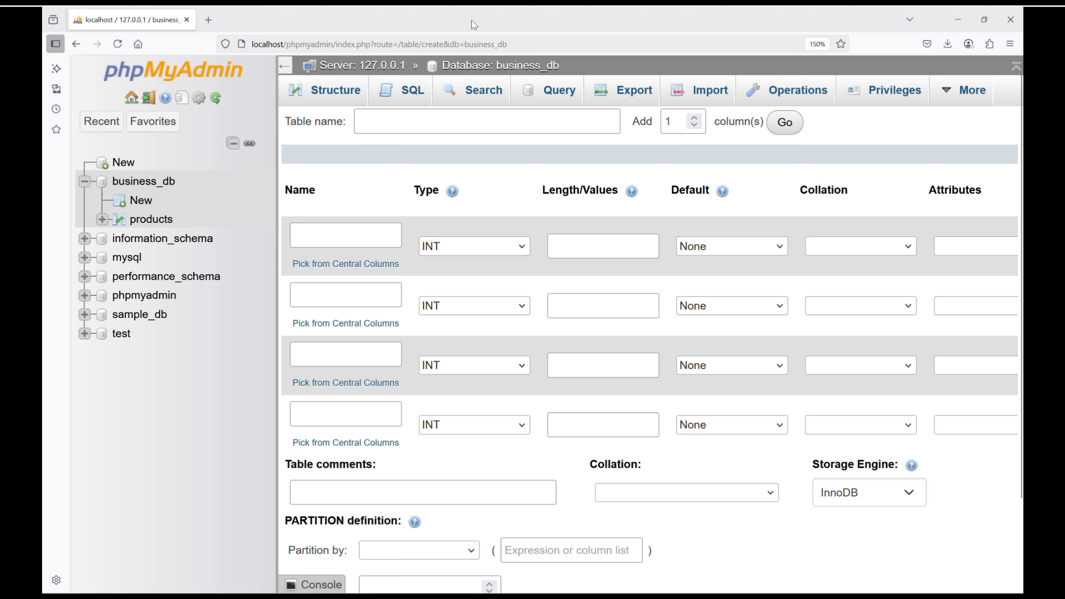
{"action": "left_click", "coordinate": [393, 124]}
{"action": "type", "text": "prices"}
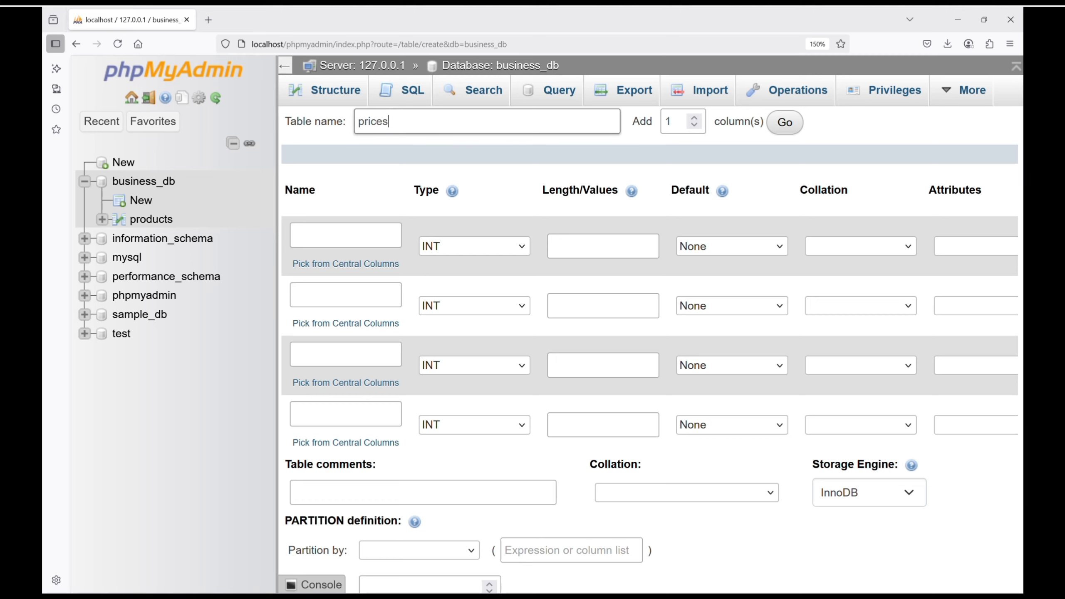
- Define the first column of the prices table as price_id, set as primary key with auto-increment
{"action": "left_click", "coordinate": [312, 231]}
{"action": "type", "text": "price_id"}
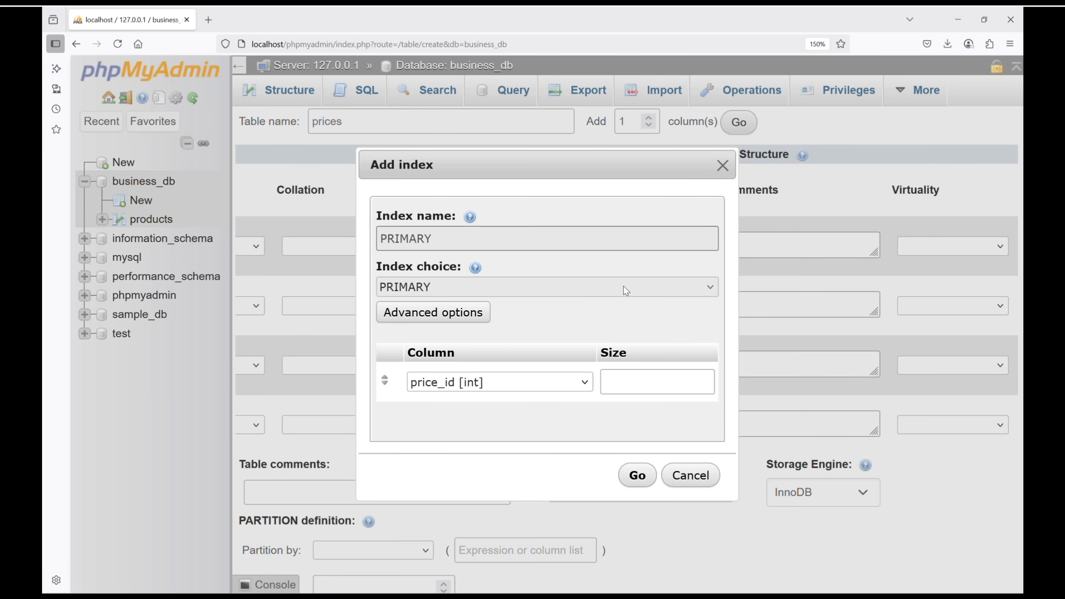
{"action": "left_click", "coordinate": [637, 475]}
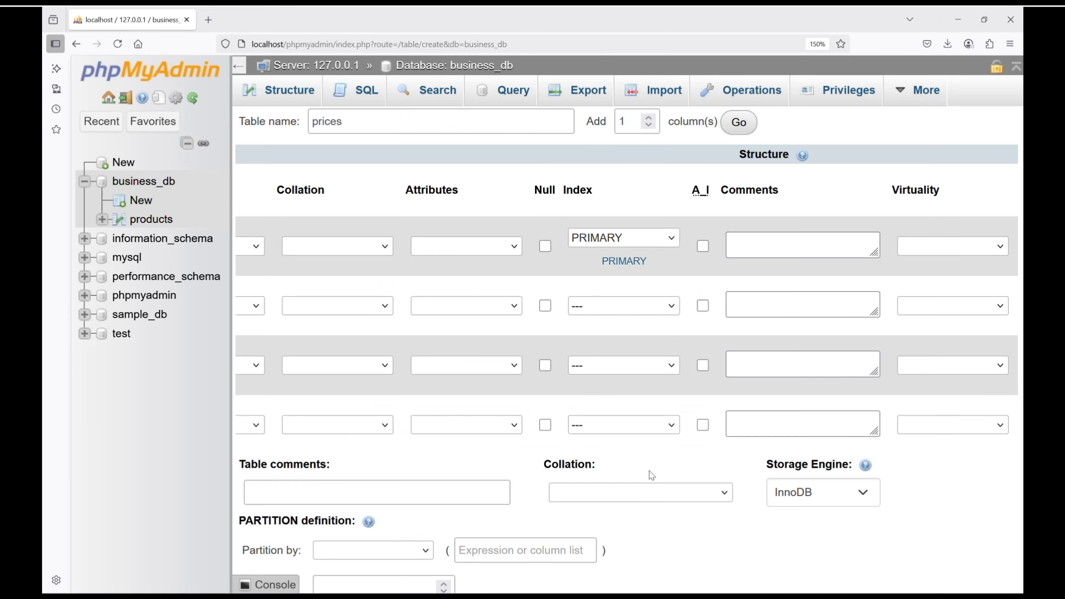
{"action": "left_click", "coordinate": [702, 247]}
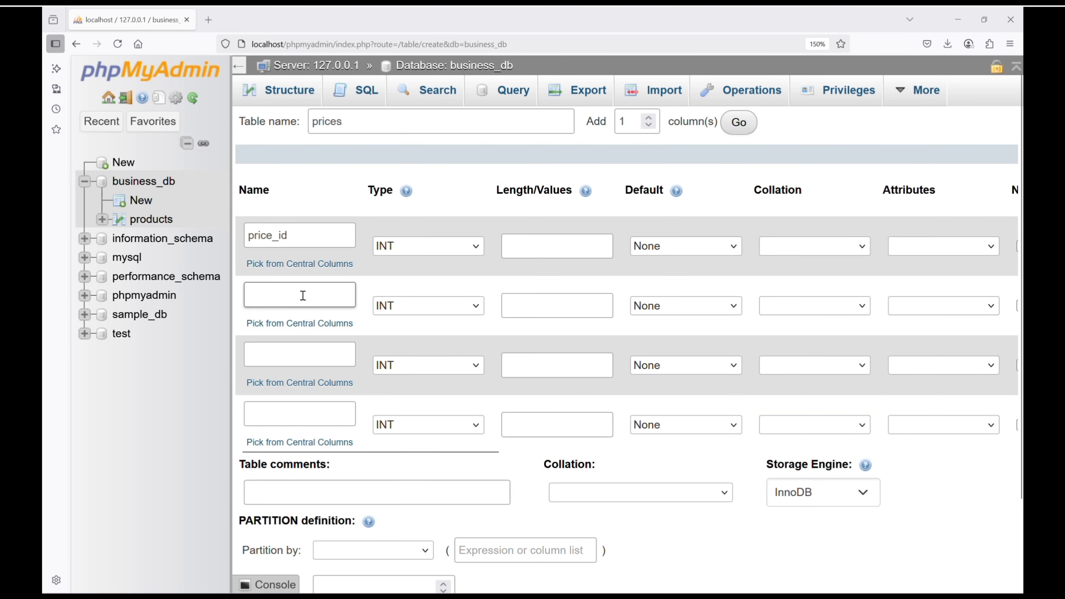
- Name the second column product_id and define the third as unit_price with type DECIMAL
{"action": "type", "text": "product_id"}
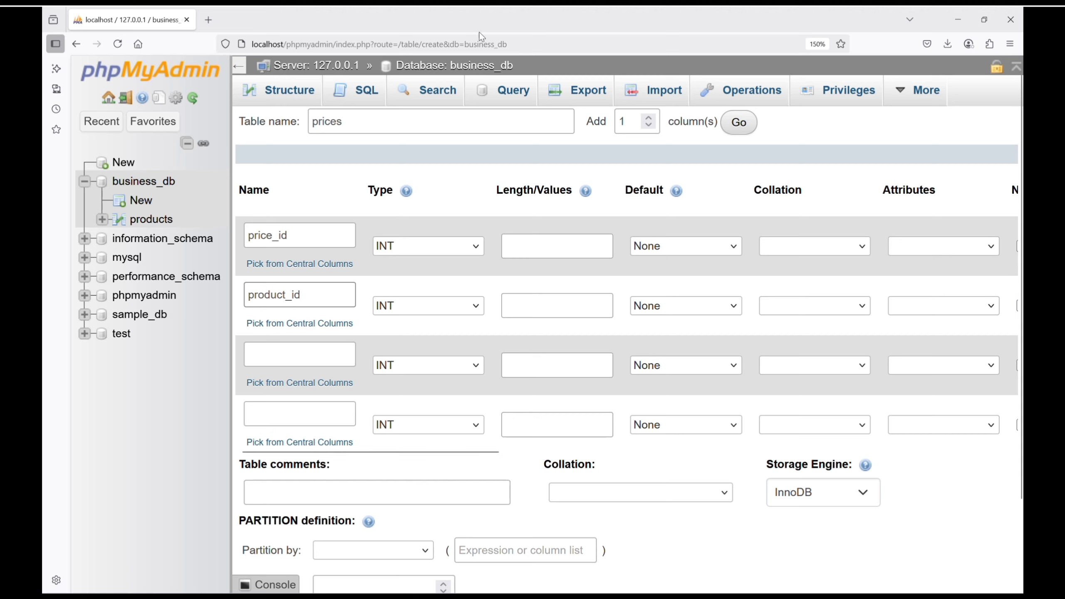
{"action": "left_click", "coordinate": [266, 354]}
{"action": "type", "text": "u"}
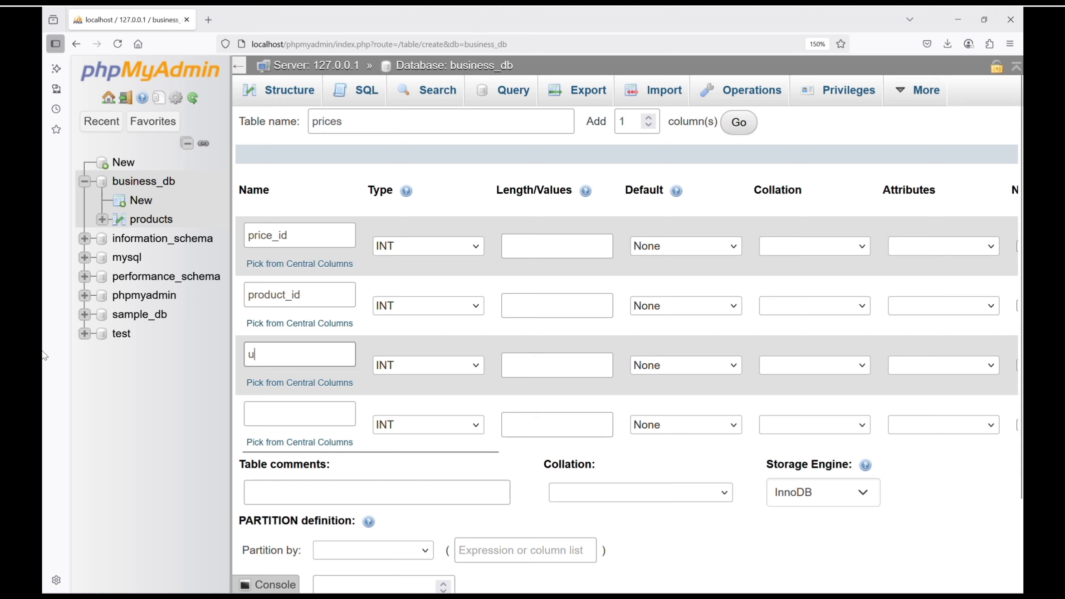
{"action": "type", "text": "nit_price"}
{"action": "left_click", "coordinate": [476, 365]}
{"action": "left_click", "coordinate": [404, 293]}
- Define currency as VARCHAR with length 10 and effective_date as DATE, and save the prices table
{"action": "left_click", "coordinate": [288, 411]}
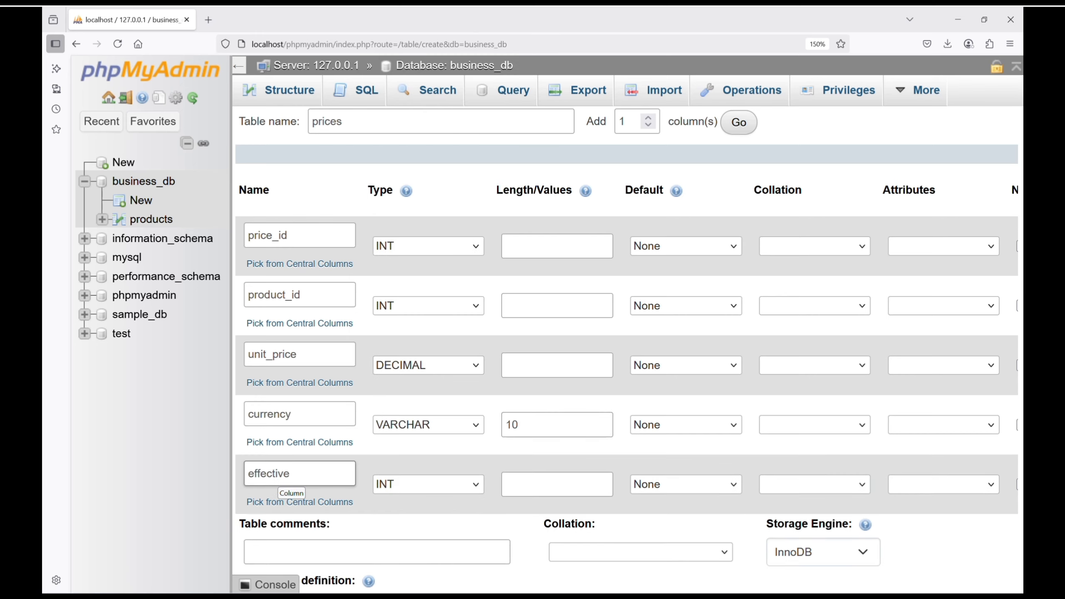
{"action": "type", "text": "_date"}
{"action": "left_click", "coordinate": [474, 484]}
{"action": "left_click", "coordinate": [419, 129]}
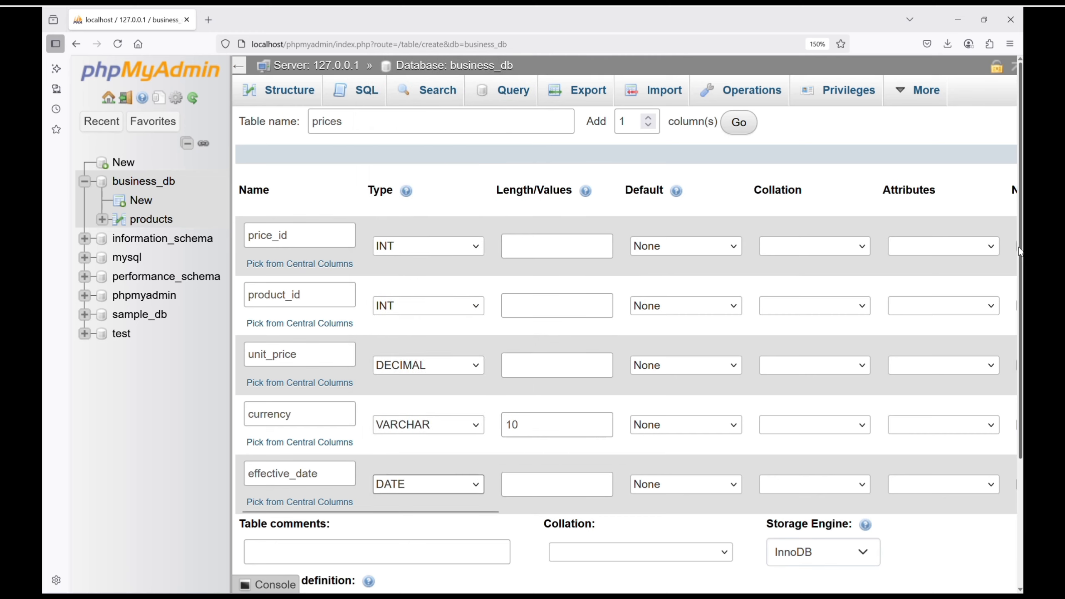
{"action": "left_click_drag", "start_coordinate": [1020, 252], "coordinate": [1020, 380]}
{"action": "left_click", "coordinate": [988, 527]}
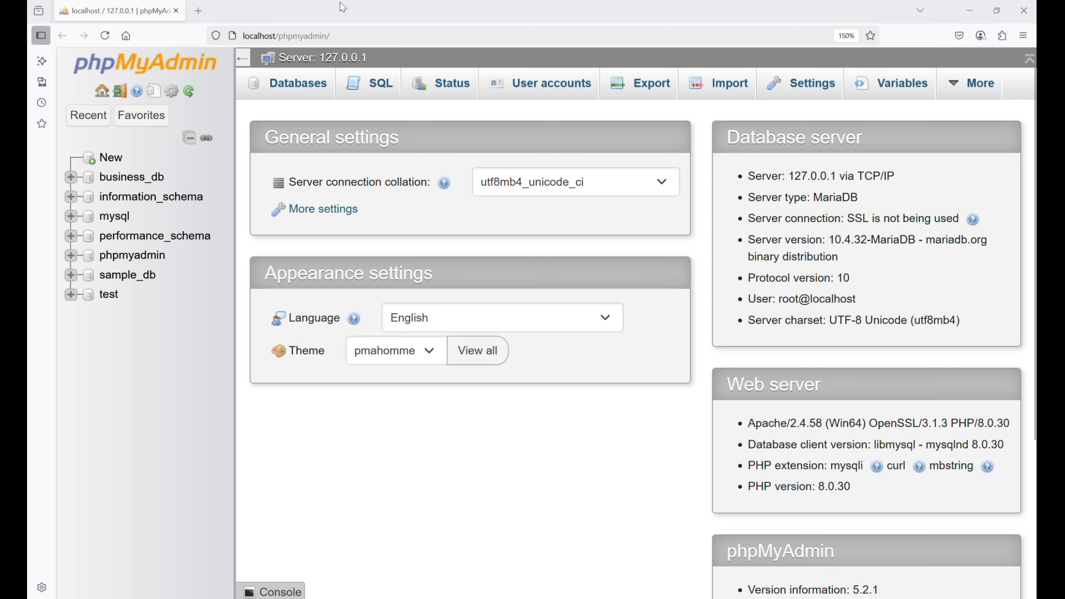
- Open the server-level SQL query editor and expand business_db down to the columns of the customers table
{"action": "left_click", "coordinate": [371, 90]}
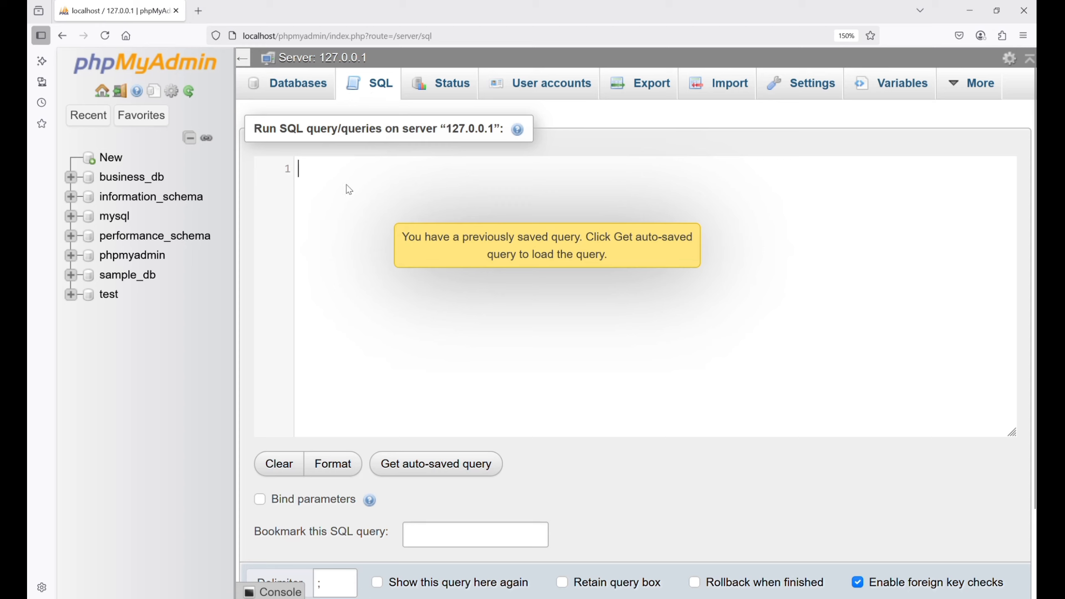
{"action": "left_click", "coordinate": [70, 177]}
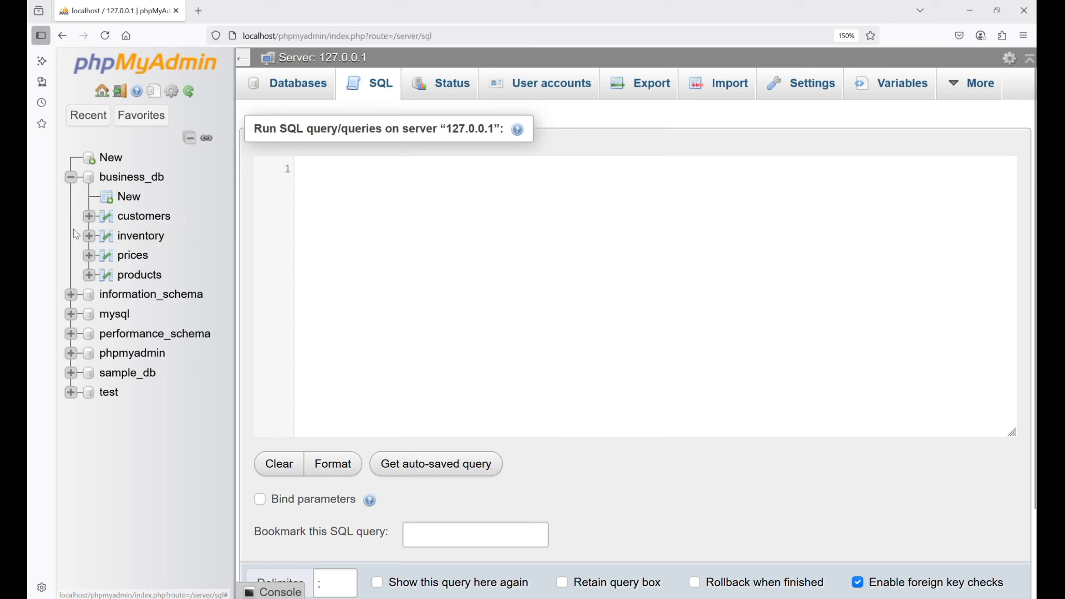
{"action": "left_click", "coordinate": [89, 216]}
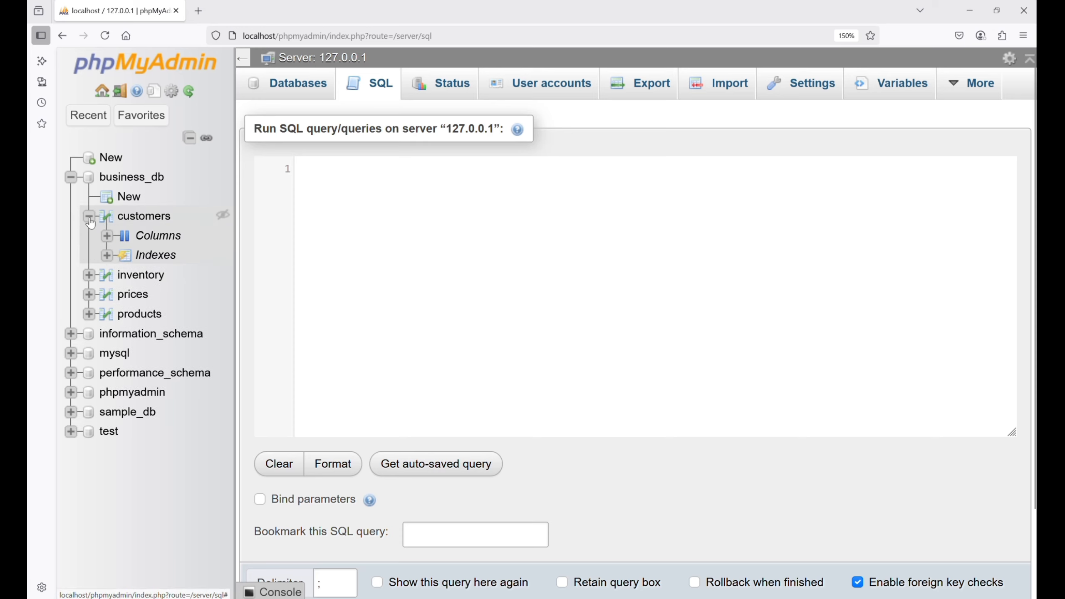
{"action": "left_click", "coordinate": [108, 237]}
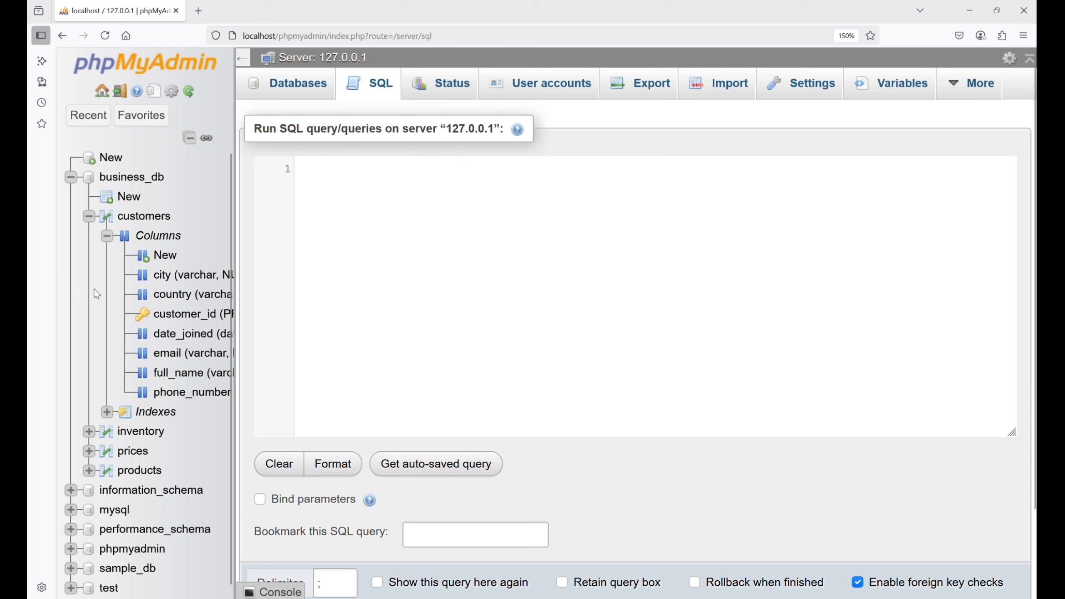
- Examine the columns of the inventory, prices and products tables in the database tree
{"action": "left_click", "coordinate": [89, 216]}
{"action": "left_click", "coordinate": [89, 236]}
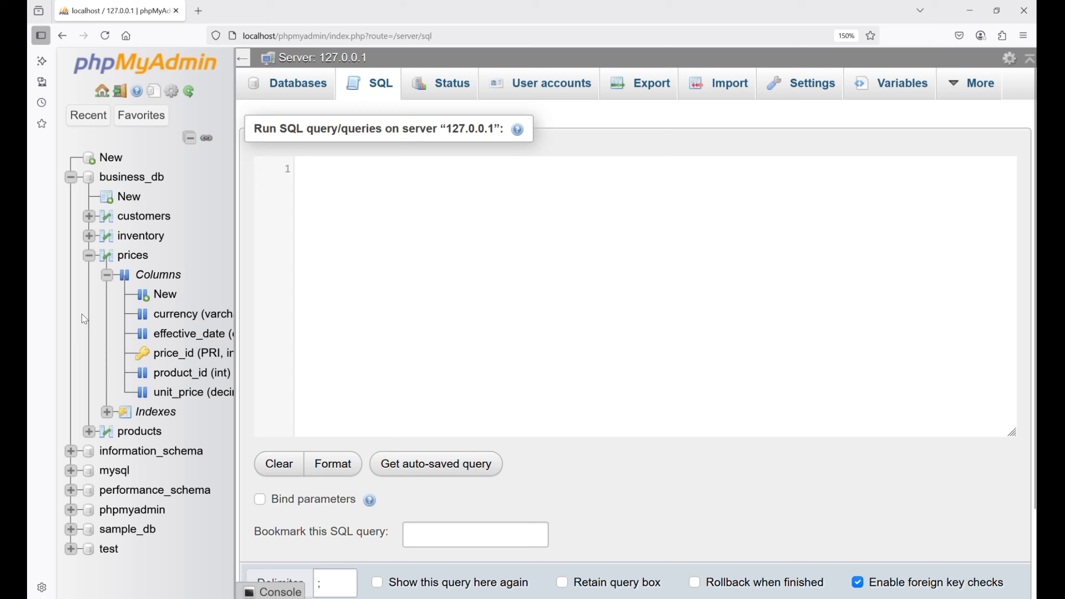
{"action": "left_click", "coordinate": [88, 255]}
{"action": "left_click", "coordinate": [88, 276]}
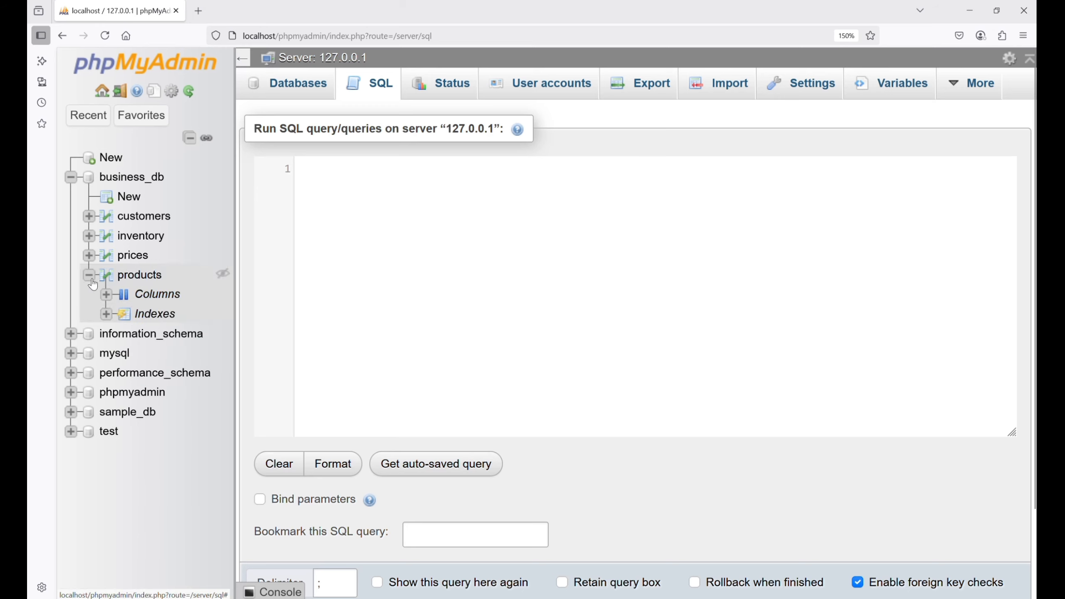
{"action": "left_click", "coordinate": [106, 295]}
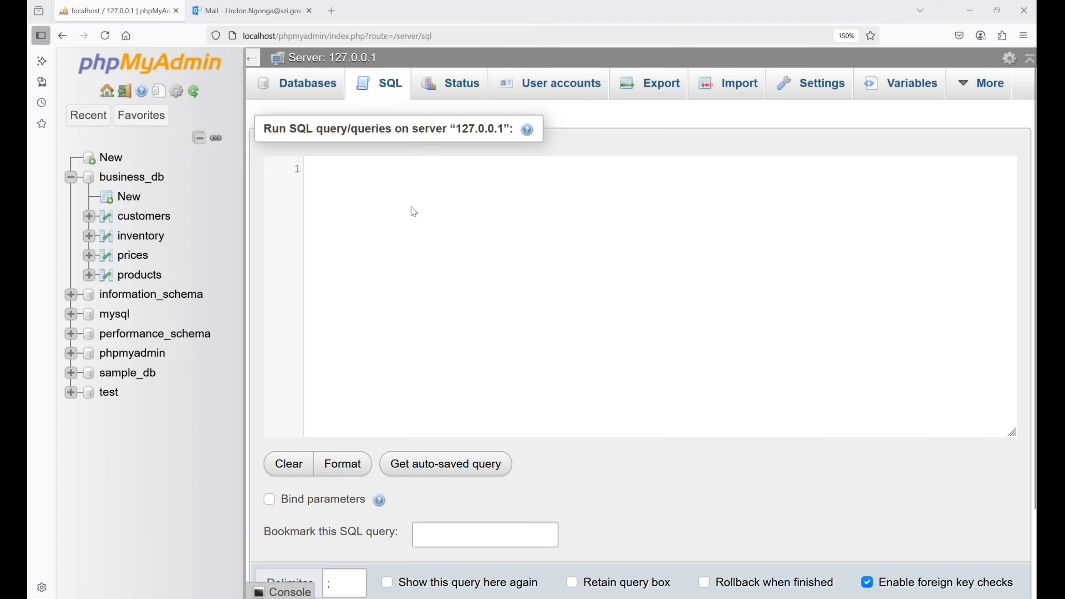
- Run "USE business_db; SELECT * FROM customers;" and look through the returned customer rows
{"action": "type", "text": "USE business_db;"}
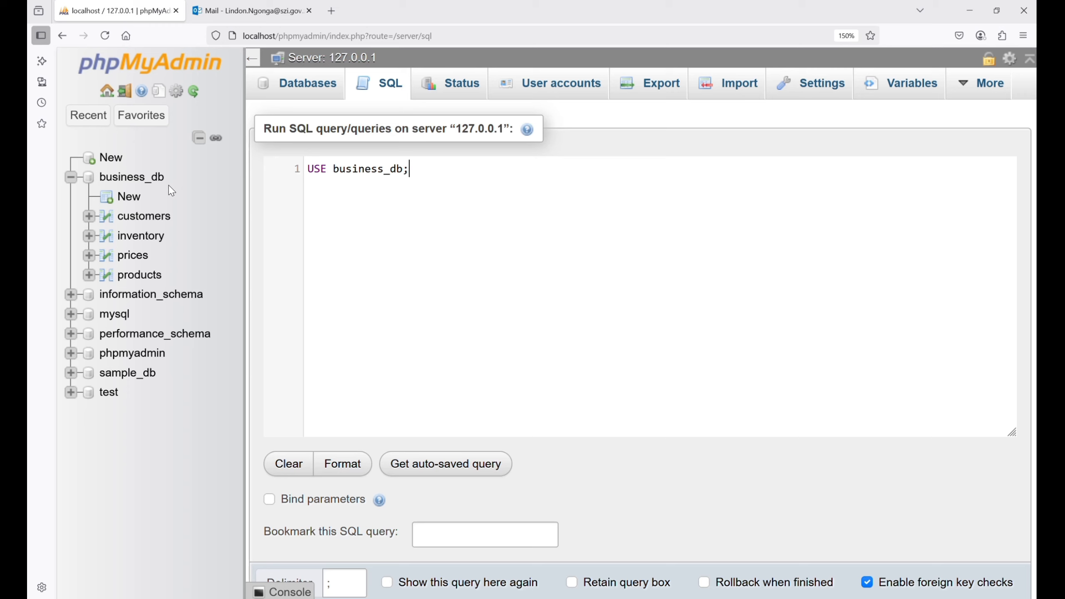
{"action": "key", "text": "Return"}
{"action": "type", "text": "SELECT * FROM customers;"}
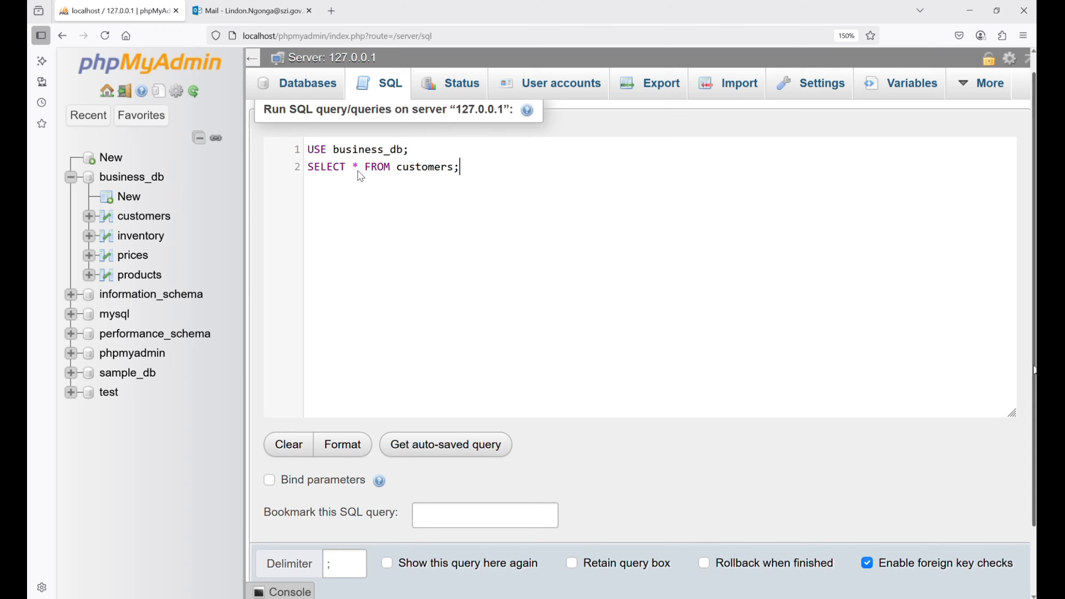
{"action": "scroll", "coordinate": [336, 377], "scroll_direction": "down", "scroll_amount": 1}
{"action": "left_click", "coordinate": [279, 570]}
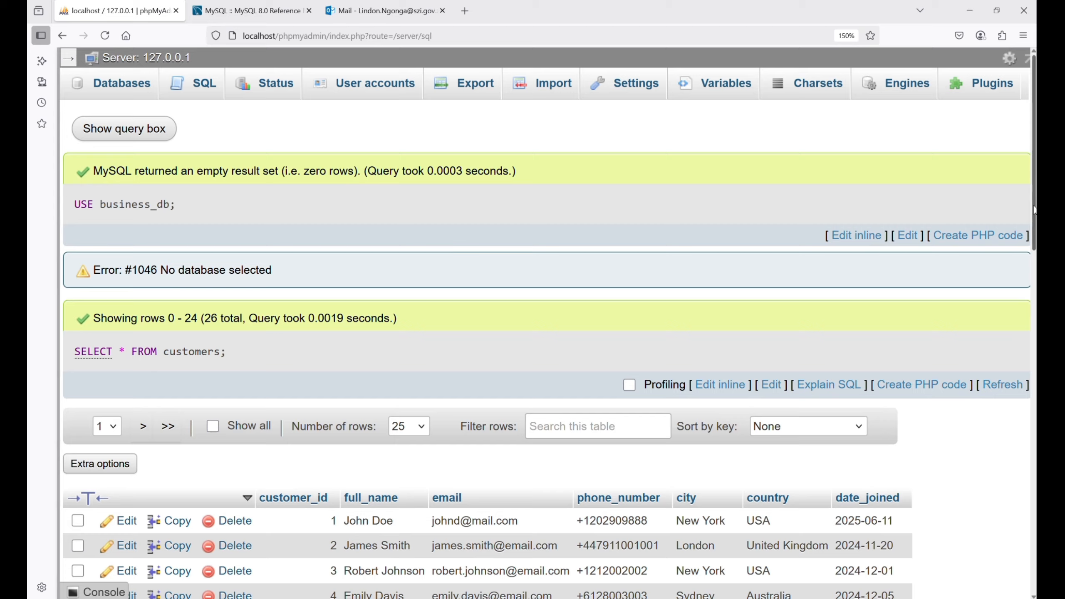
{"action": "scroll", "coordinate": [545, 336], "scroll_direction": "down", "scroll_amount": 5}
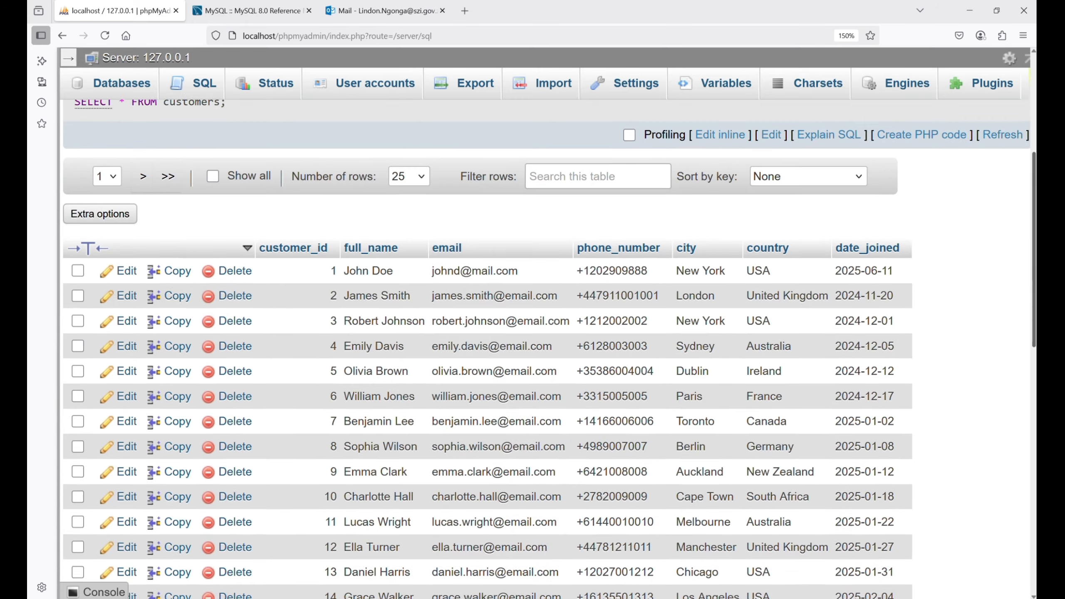
{"action": "scroll", "coordinate": [545, 348], "scroll_direction": "down", "scroll_amount": 1}
{"action": "scroll", "coordinate": [486, 348], "scroll_direction": "down", "scroll_amount": 2}
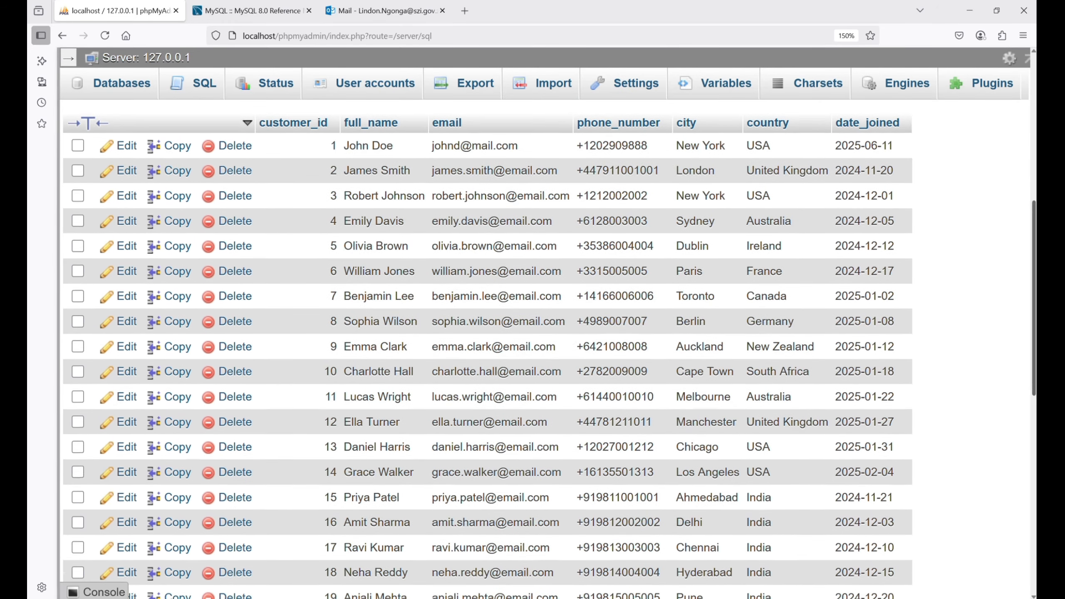
{"action": "scroll", "coordinate": [486, 349], "scroll_direction": "down", "scroll_amount": 5}
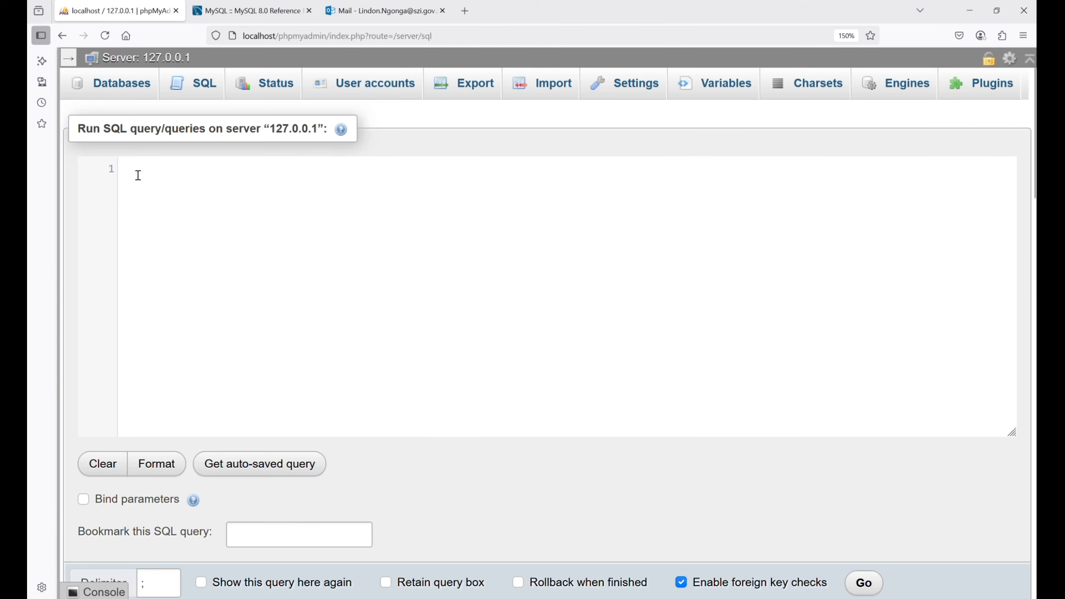
- Run "SELECT * FROM customers WHERE country = "india";" on business_db under the comment "-- Filtering with Where CLAUSE" and look through the rows
{"action": "type", "text": "--"}
{"action": "type", "text": "Filtering with where clAUSE"}
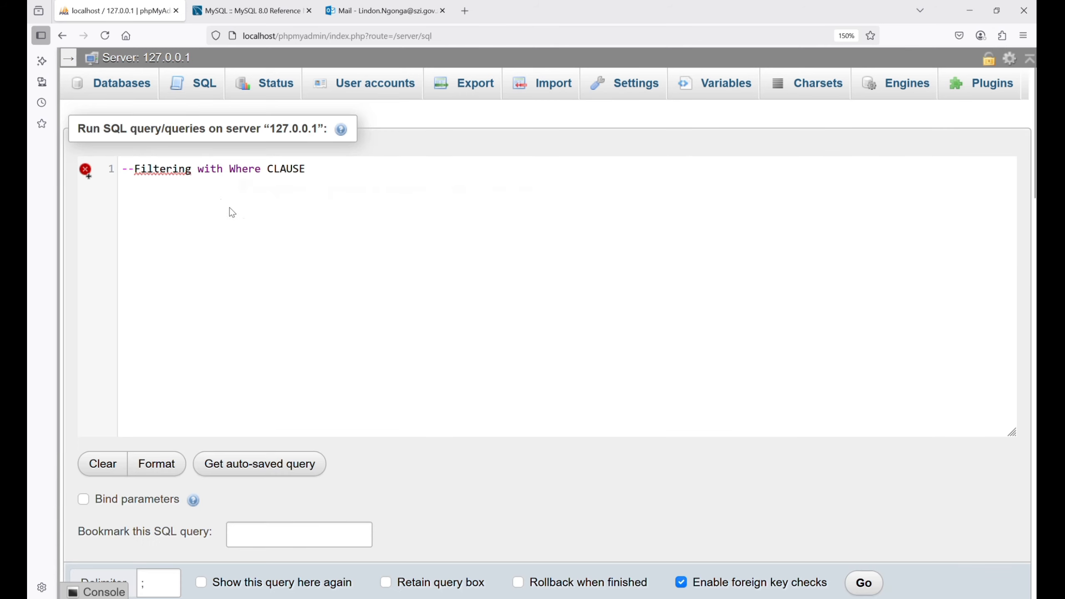
{"action": "key", "text": "Home"}
{"action": "key", "text": "Right"}
{"action": "key", "text": "Right"}
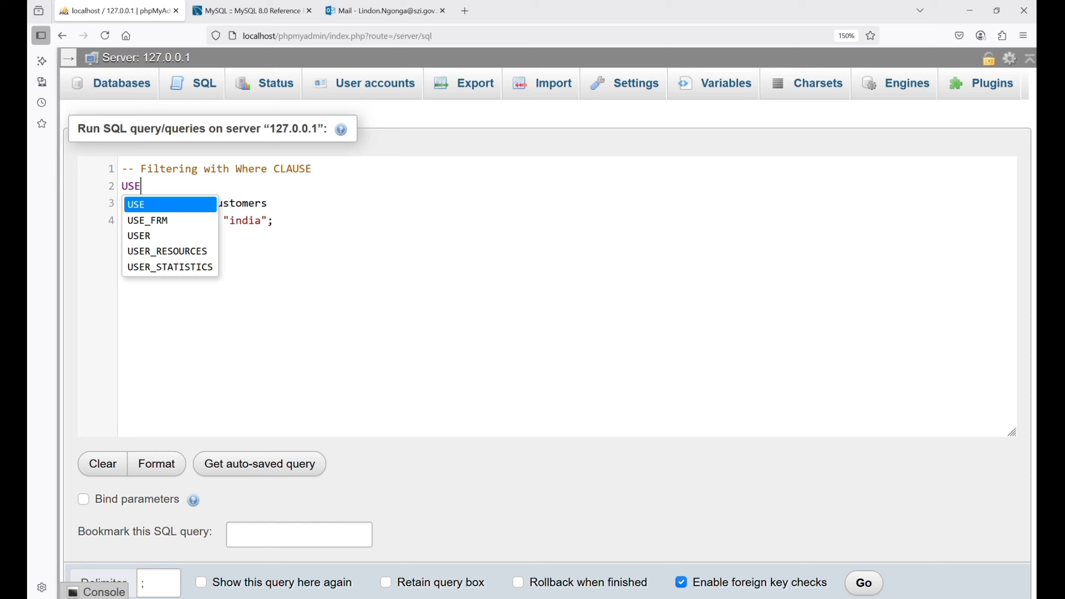
{"action": "type", "text": "bu"}
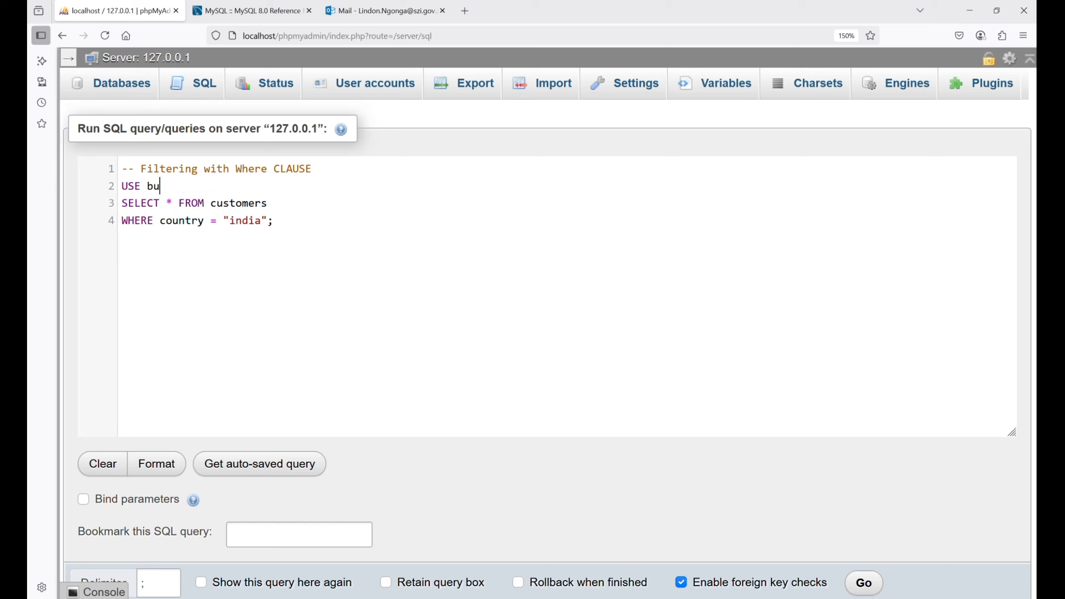
{"action": "type", "text": "siness_db;"}
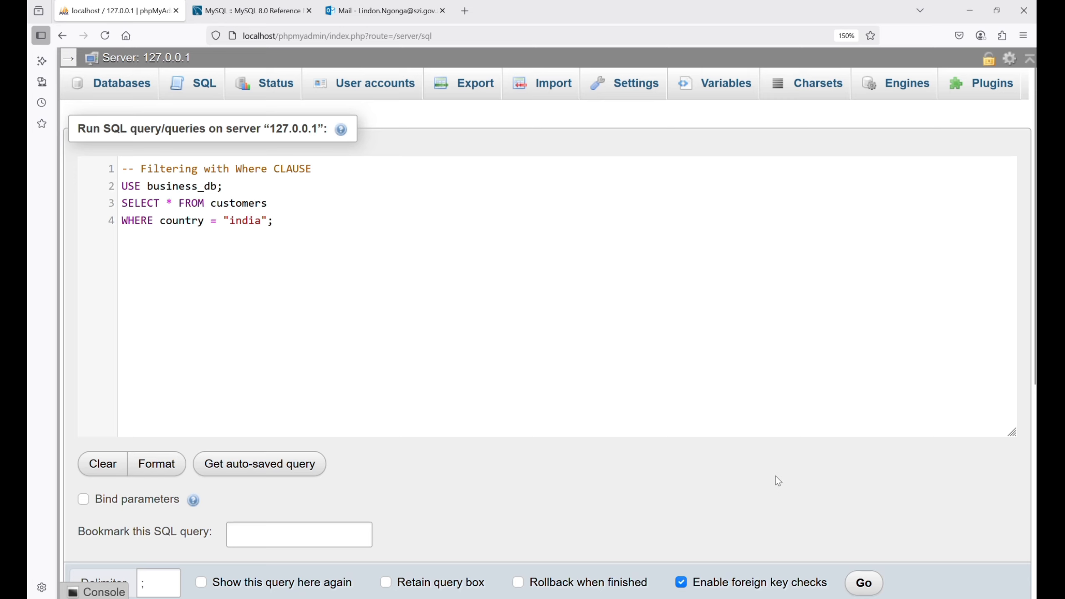
{"action": "left_click", "coordinate": [864, 583]}
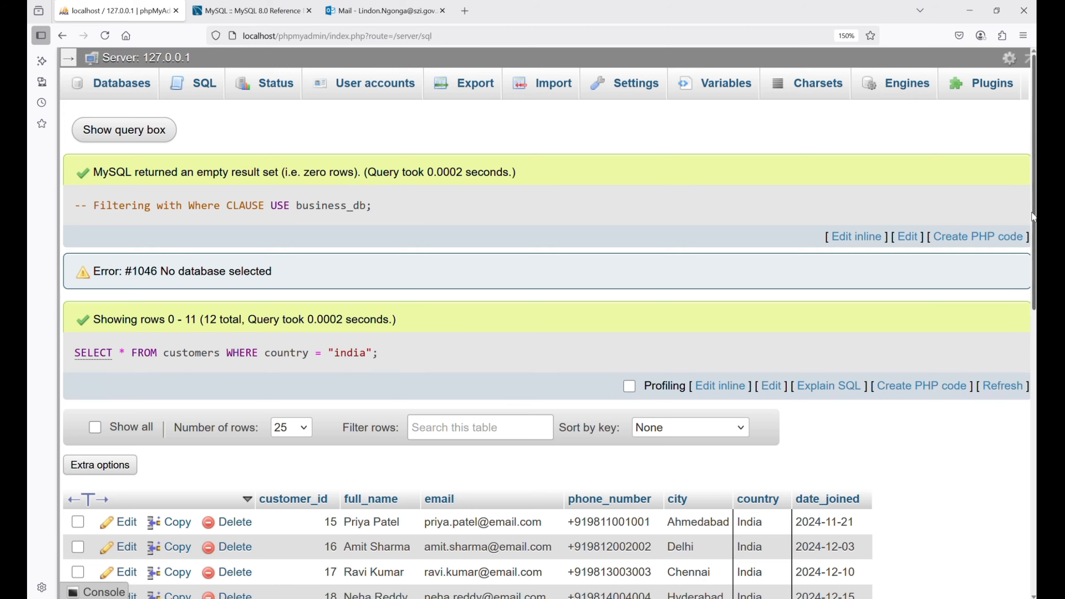
{"action": "scroll", "coordinate": [1034, 220], "scroll_direction": "down", "scroll_amount": 1}
{"action": "scroll", "coordinate": [1033, 220], "scroll_direction": "down", "scroll_amount": 5}
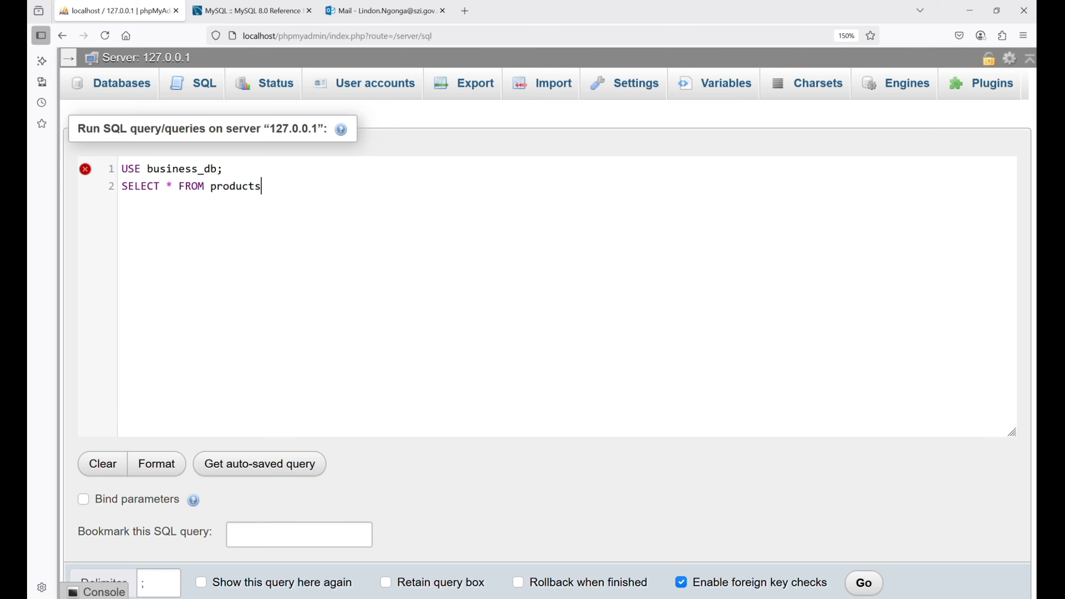
- Run "SELECT * FROM products WHERE category = "Electronics";" on business_db
{"action": "key", "text": "Return"}
{"action": "type", "text": "WHERE cate"}
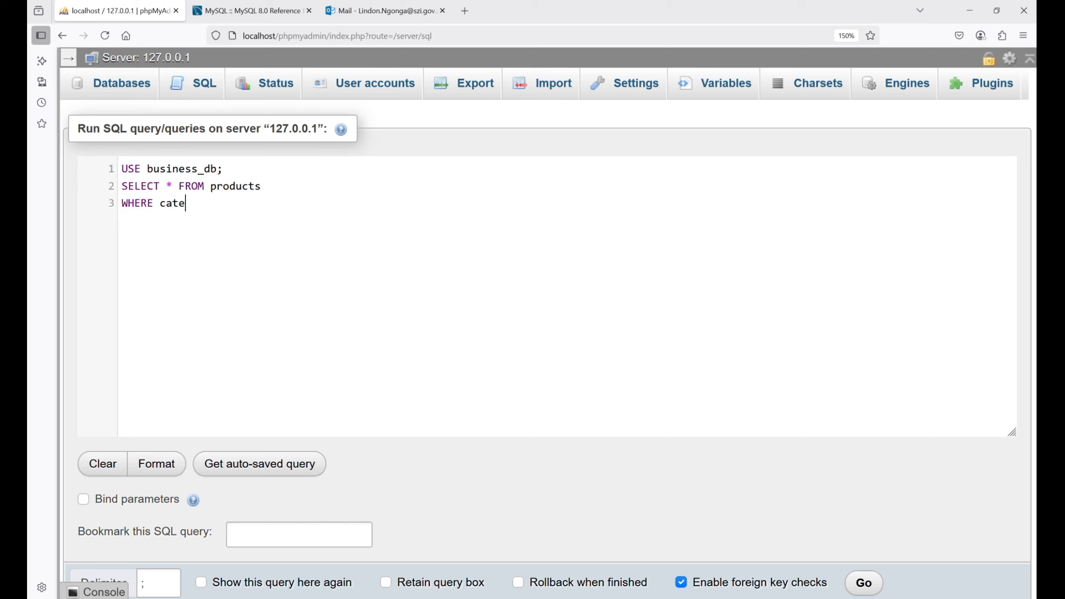
{"action": "type", "text": "gory = \"Electronics\";"}
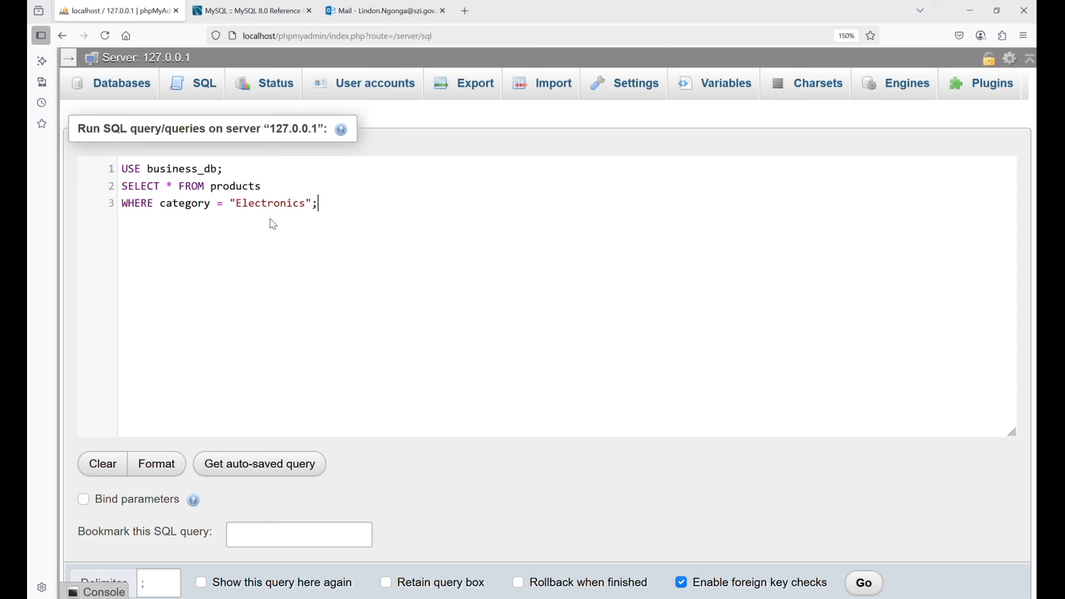
{"action": "key", "text": "ctrl+Return"}
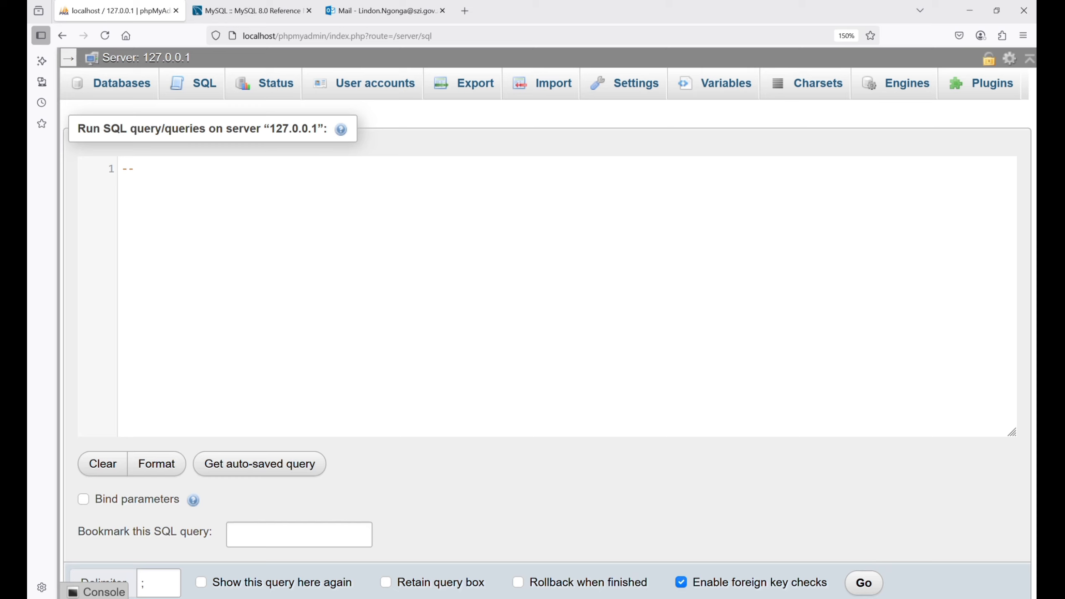
- Run "SELECT * FROM products ORDER BY brand;" under the comment "-- Sort with order by" and look through the sorted products
{"action": "type", "text": "Sort with order by"}
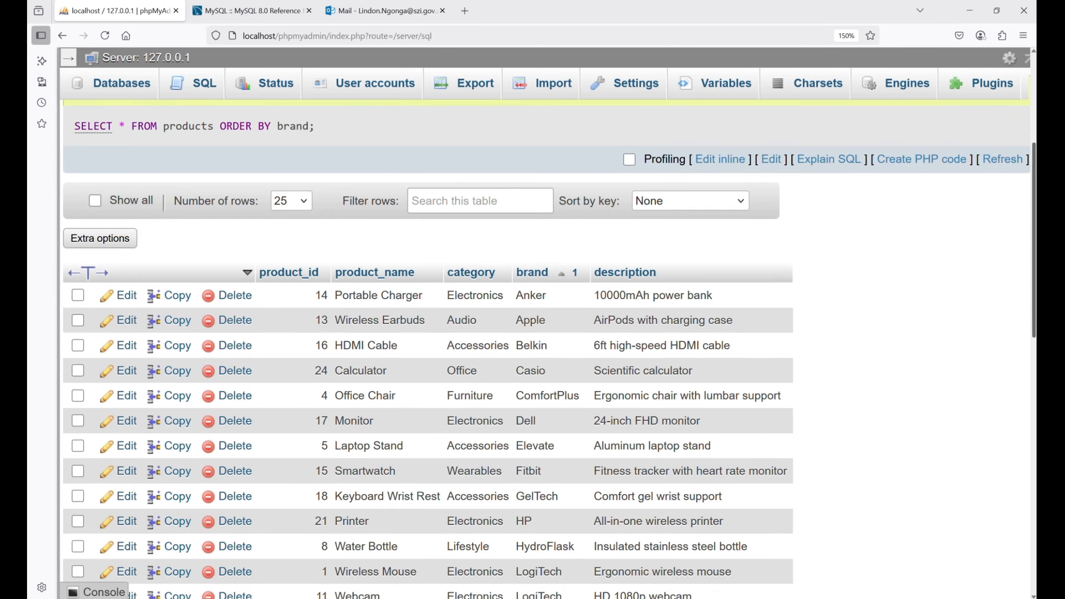
{"action": "scroll", "coordinate": [548, 349], "scroll_direction": "down", "scroll_amount": 1}
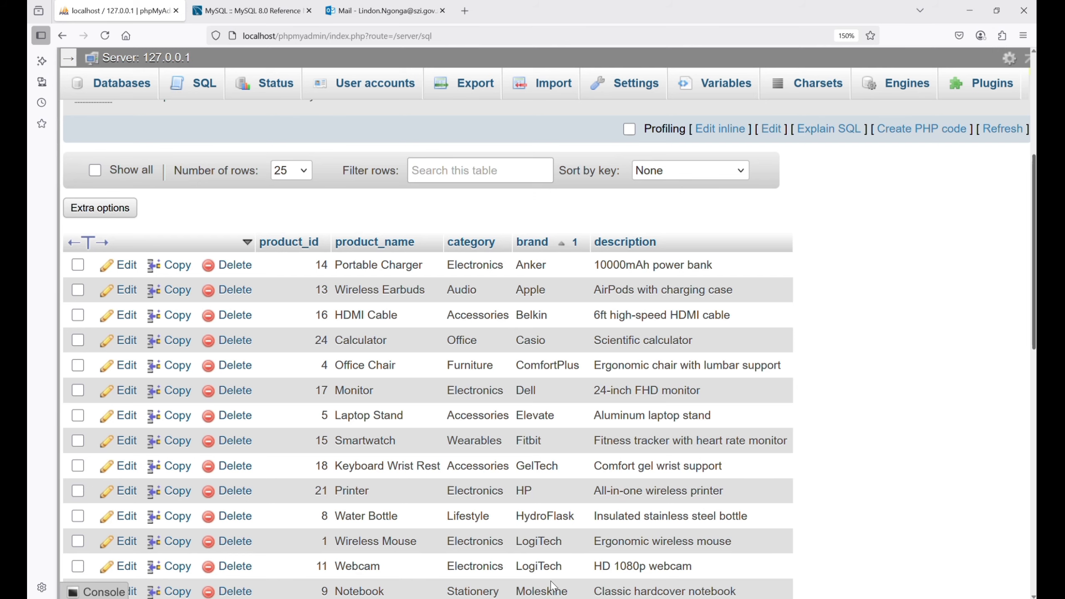
{"action": "scroll", "coordinate": [552, 586], "scroll_direction": "down", "scroll_amount": 5}
{"action": "scroll", "coordinate": [427, 348], "scroll_direction": "up", "scroll_amount": 1}
{"action": "scroll", "coordinate": [427, 348], "scroll_direction": "down", "scroll_amount": 3}
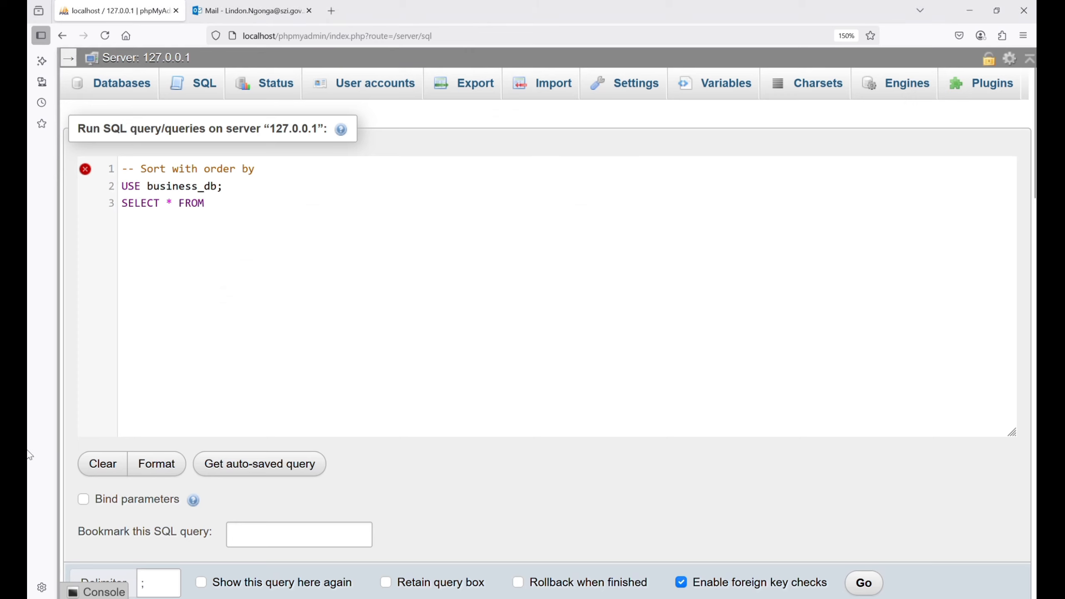
- Query all customers with ORDER BY date_joined DESC, once in full and once with LIMIT 8 under the comment "-- Using LIMIT"
{"action": "type", "text": "customers"}
{"action": "key", "text": "Return"}
{"action": "type", "text": "ORDER BY date_joined DESC;"}
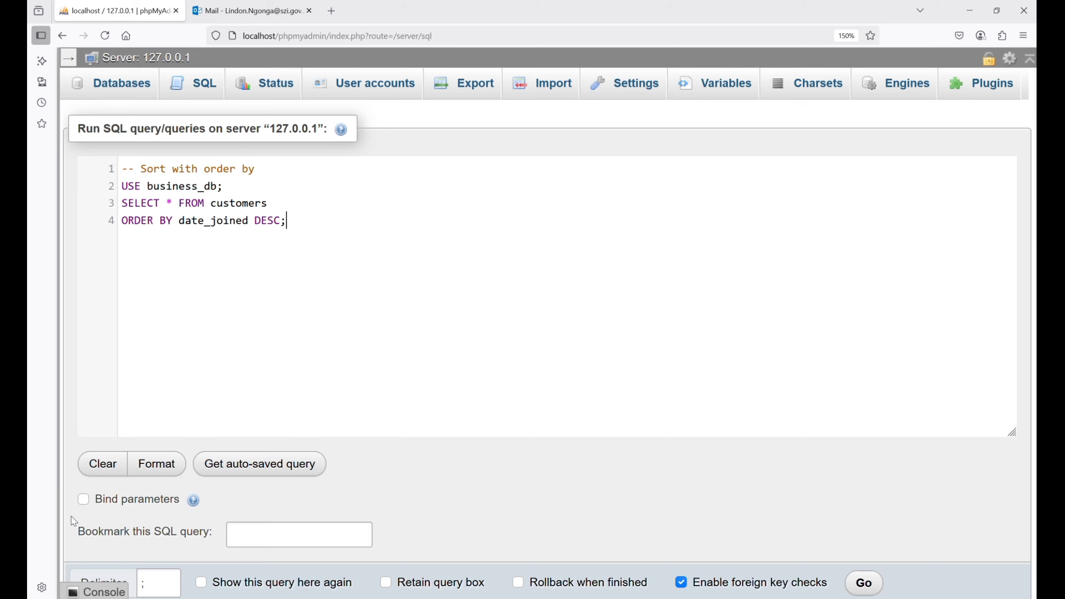
{"action": "left_click", "coordinate": [864, 582]}
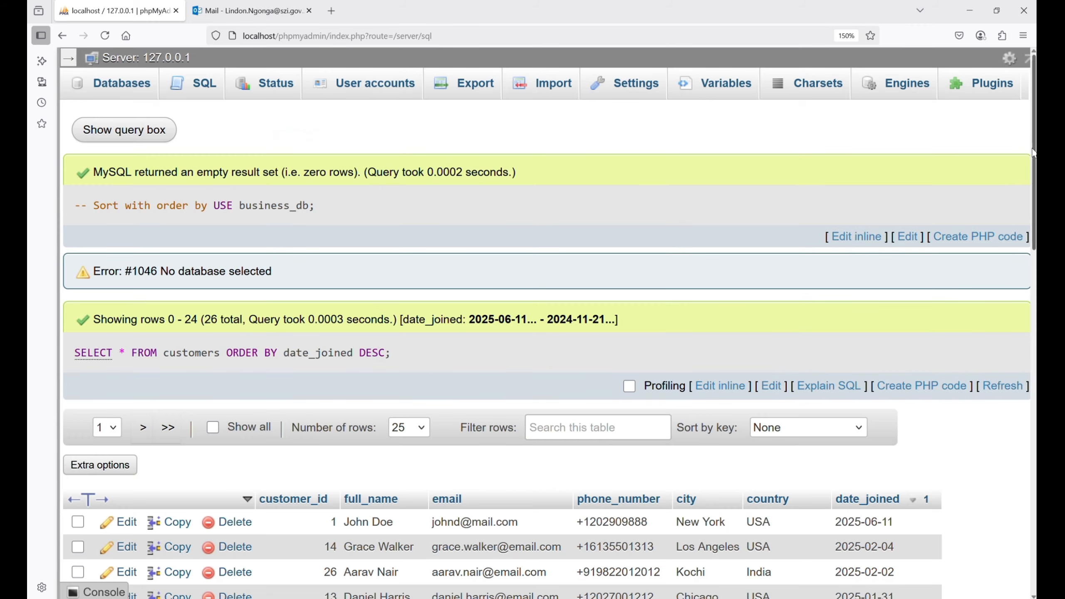
{"action": "scroll", "coordinate": [1032, 152], "scroll_direction": "down", "scroll_amount": 7}
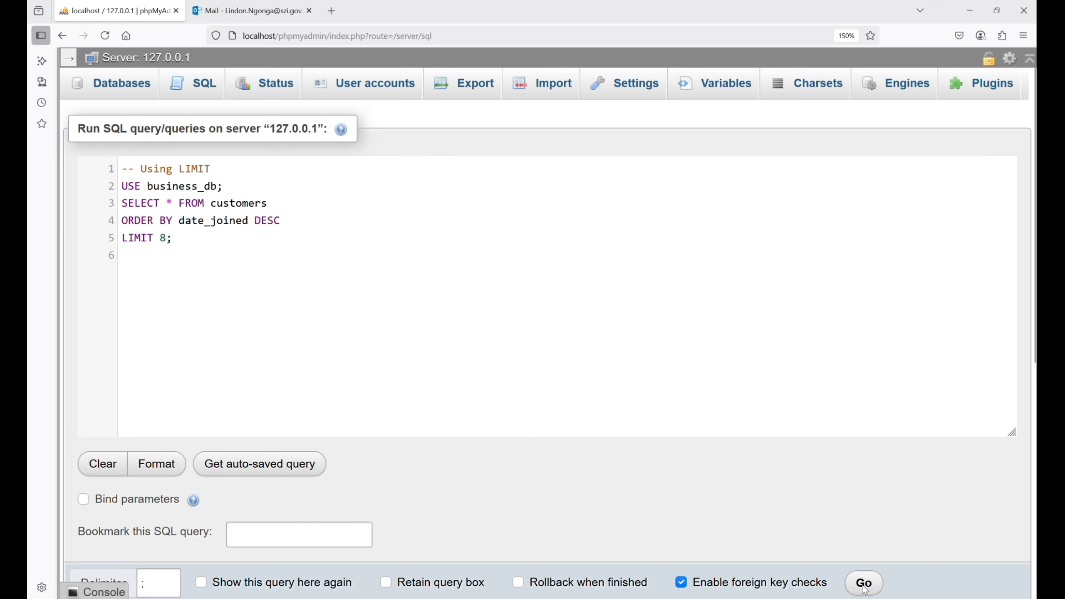
{"action": "left_click", "coordinate": [864, 587]}
{"action": "scroll", "coordinate": [1027, 277], "scroll_direction": "down", "scroll_amount": 3}
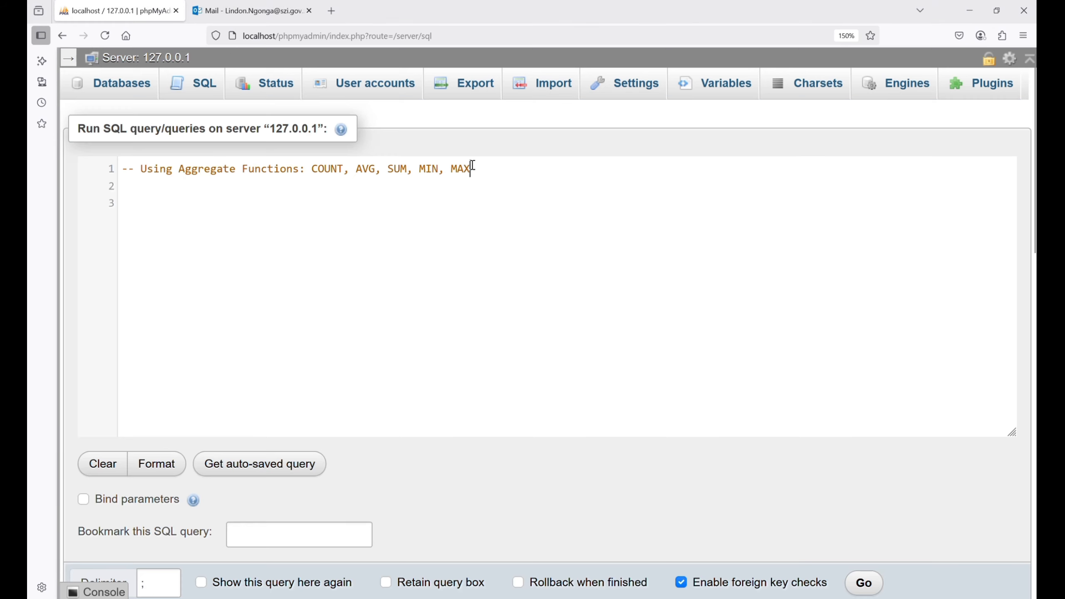
- Run aggregate queries on business_db for COUNT(*) AS Total_Products from products and AVG(unit_price) AS Average_Price from prices
{"action": "key", "text": "Return"}
{"action": "type", "text": "USE busin"}
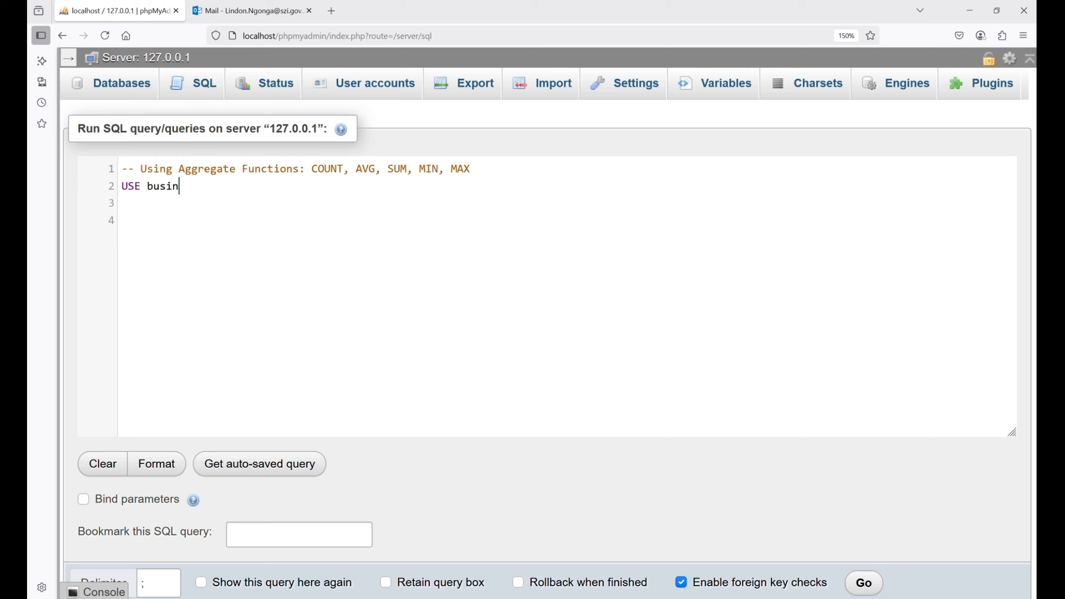
{"action": "type", "text": "ess_db;"}
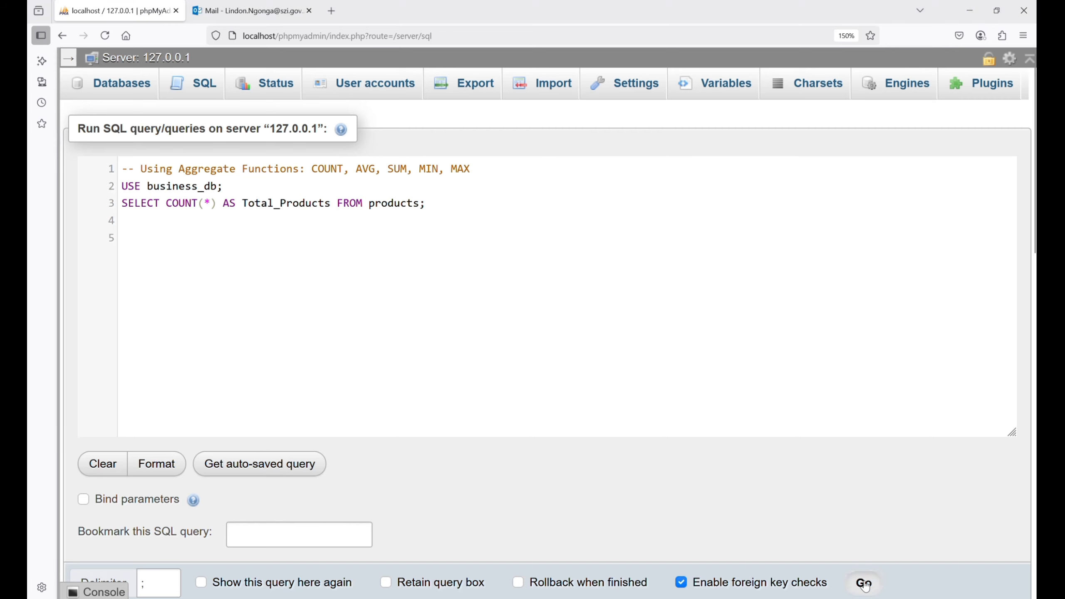
{"action": "left_click", "coordinate": [863, 583]}
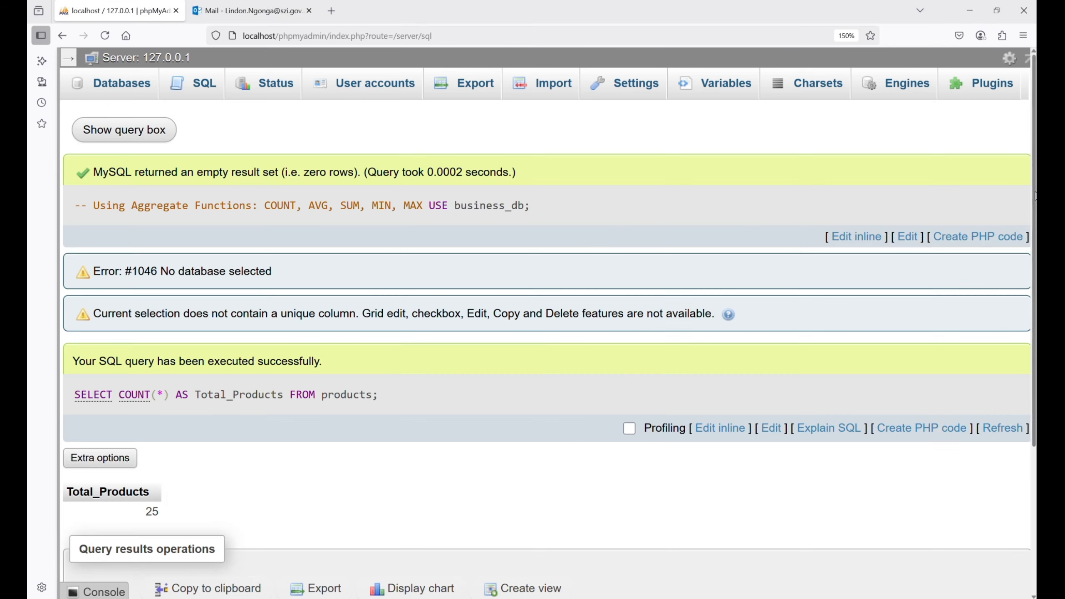
{"action": "scroll", "coordinate": [327, 382], "scroll_direction": "down", "scroll_amount": 2}
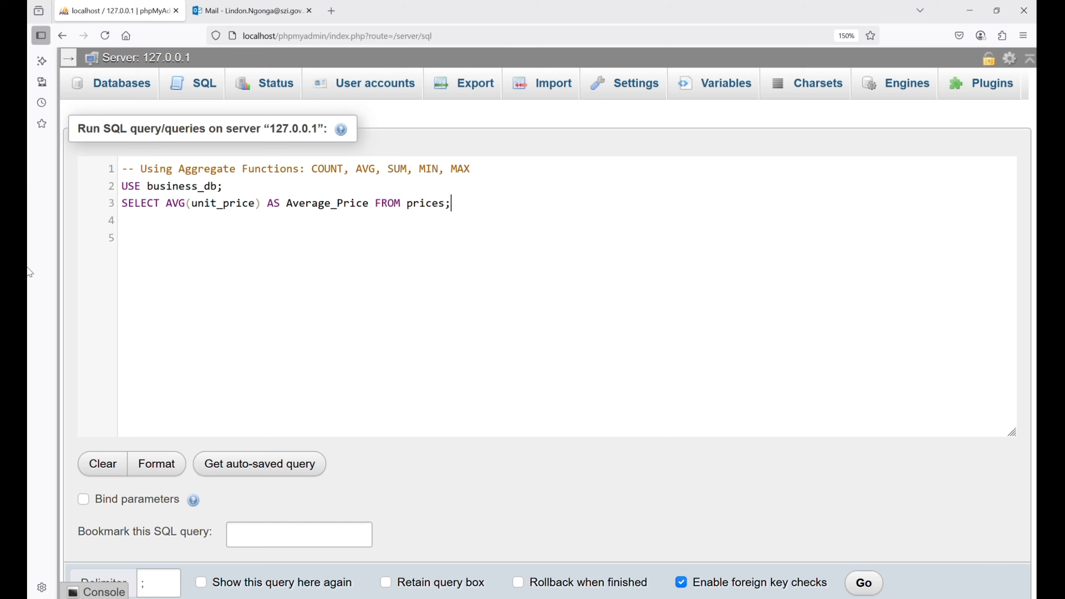
{"action": "left_click", "coordinate": [864, 583]}
{"action": "scroll", "coordinate": [545, 350], "scroll_direction": "down", "scroll_amount": 1}
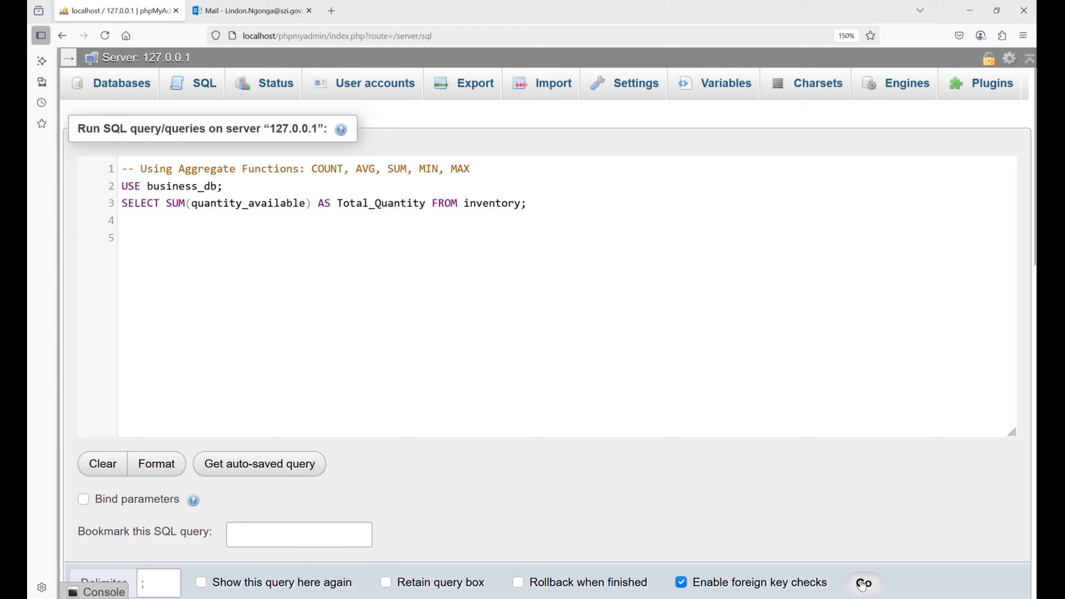
- Run aggregate queries for SUM(quantity_available) AS Total_Quantity from inventory and MAX(unit_price) AS Maximum_Price from prices
{"action": "left_click", "coordinate": [876, 581]}
{"action": "left_click_drag", "start_coordinate": [1034, 213], "coordinate": [1034, 239]}
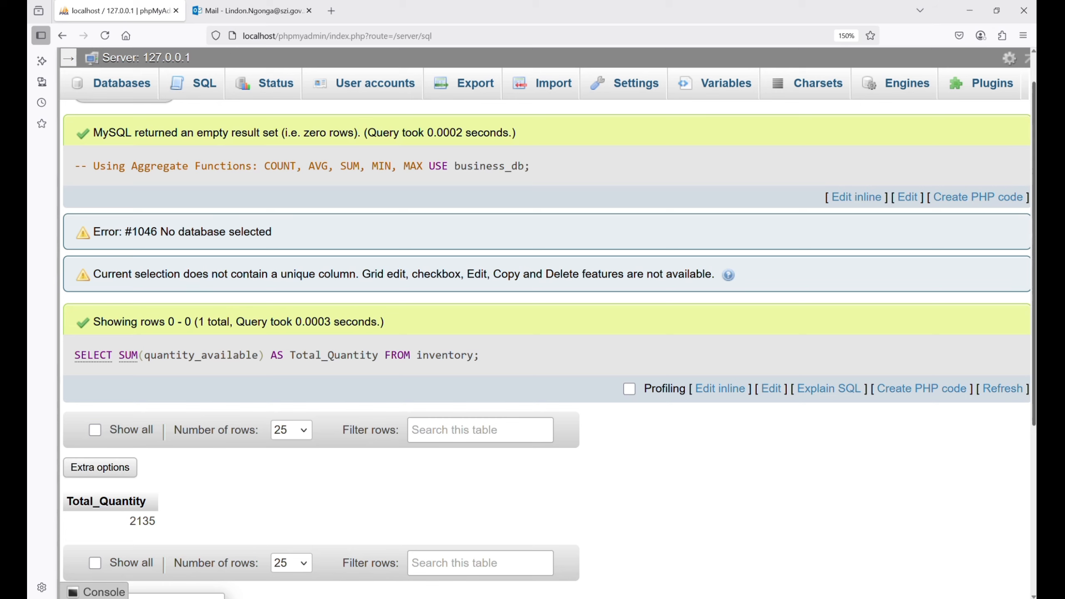
{"action": "left_click_drag", "start_coordinate": [1034, 247], "coordinate": [1033, 274]}
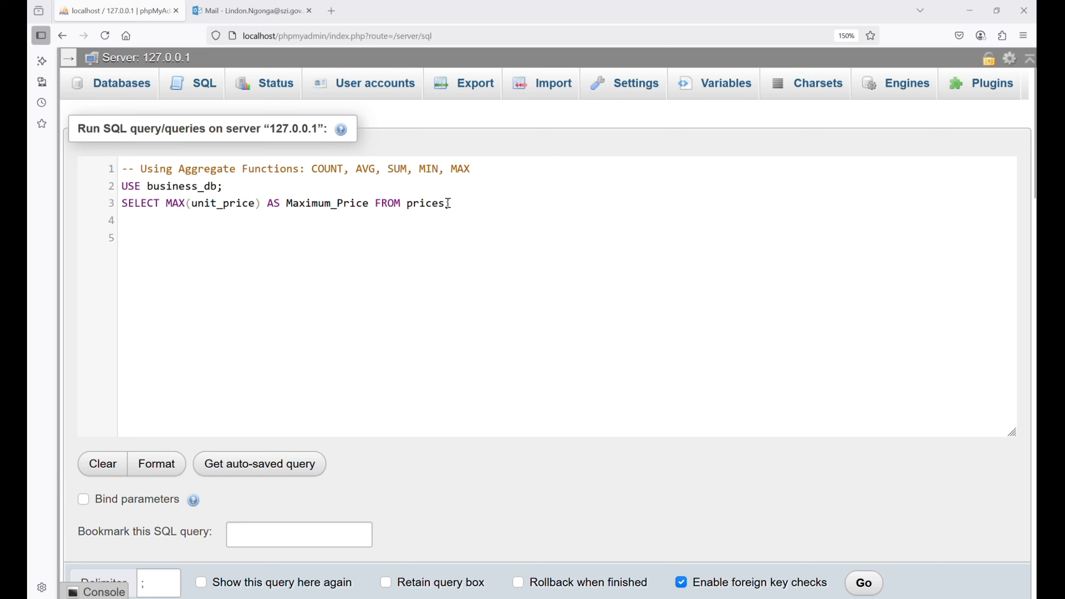
{"action": "type", "text": ";"}
{"action": "left_click", "coordinate": [863, 584]}
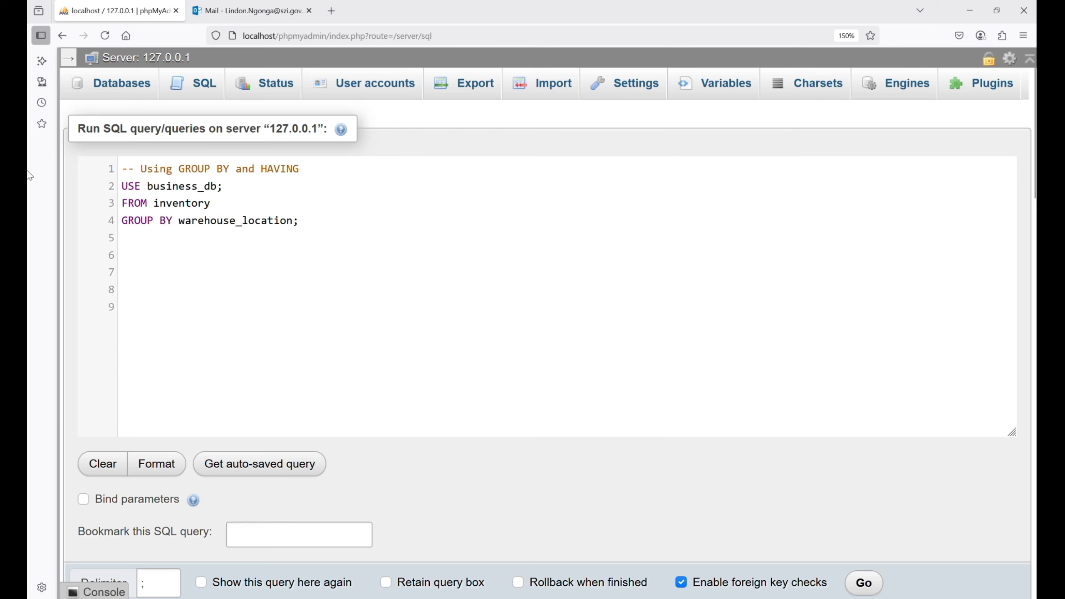
- Run a query selecting warehouse_location and SUM(quantity_available) AS Total_Quantity from inventory, grouped by warehouse_location
{"action": "key", "text": "BackSpace"}
{"action": "key", "text": "BackSpace"}
{"action": "key", "text": "BackSpace"}
{"action": "key", "text": "BackSpace"}
{"action": "key", "text": "BackSpace"}
{"action": "key", "text": "BackSpace"}
{"action": "key", "text": "BackSpace"}
{"action": "key", "text": "BackSpace"}
{"action": "key", "text": "BackSpace"}
{"action": "key", "text": "BackSpace"}
{"action": "key", "text": "BackSpace"}
{"action": "key", "text": "BackSpace"}
{"action": "key", "text": "BackSpace"}
{"action": "key", "text": "BackSpace"}
{"action": "key", "text": "BackSpace"}
{"action": "key", "text": "BackSpace"}
{"action": "key", "text": "BackSpace"}
{"action": "key", "text": "BackSpace"}
{"action": "key", "text": "BackSpace"}
{"action": "key", "text": "BackSpace"}
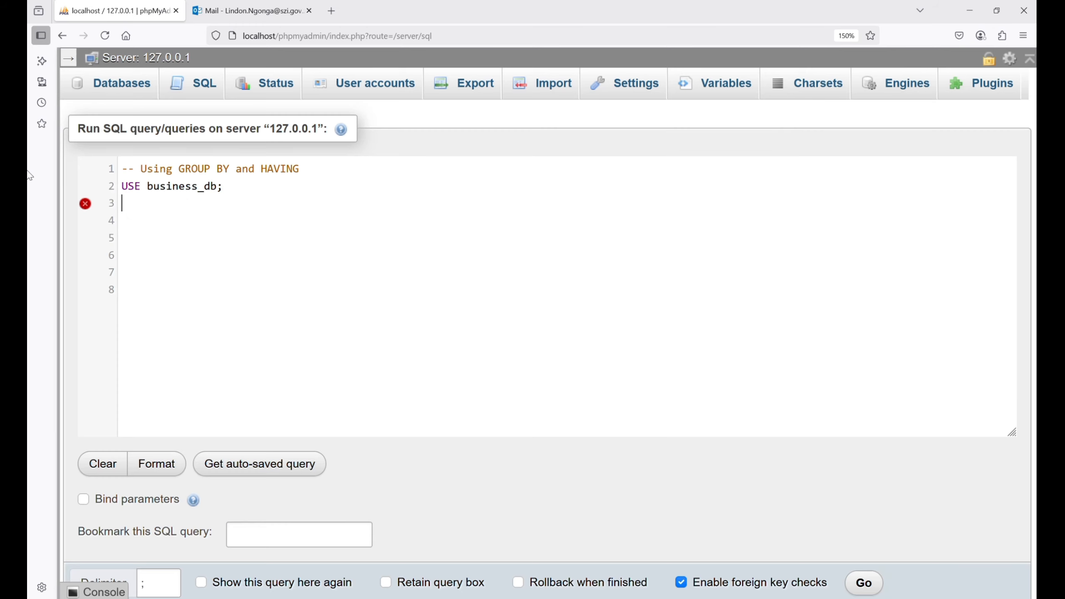
{"action": "type", "text": "SELECT warehouse_location, SUM(quantity_available) AS total_quantity"}
{"action": "key", "text": "Return"}
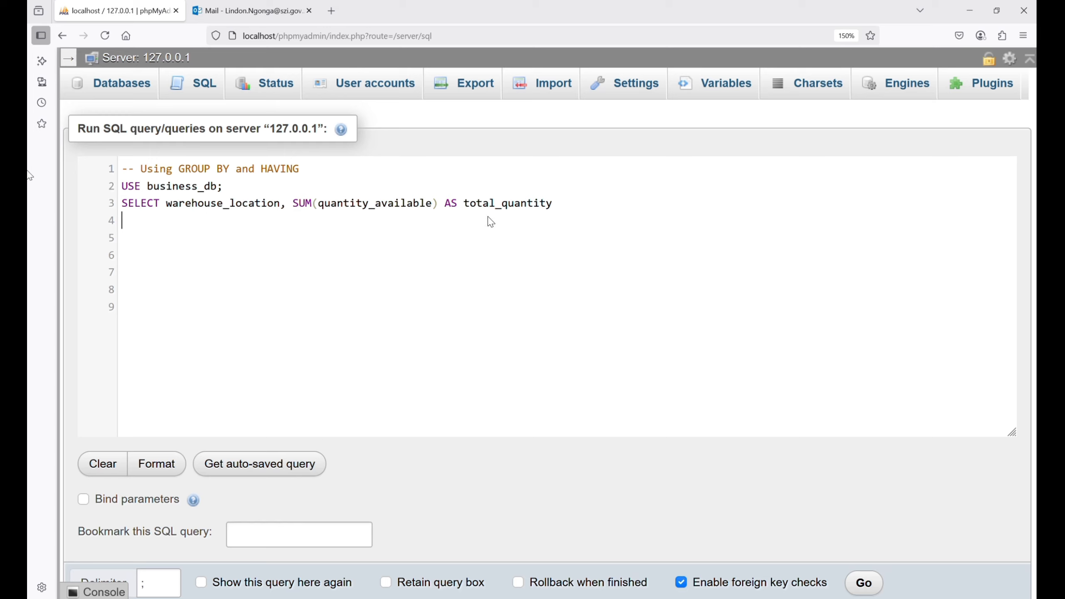
{"action": "type", "text": "FROM inventory GROUP BY warehouse_location;"}
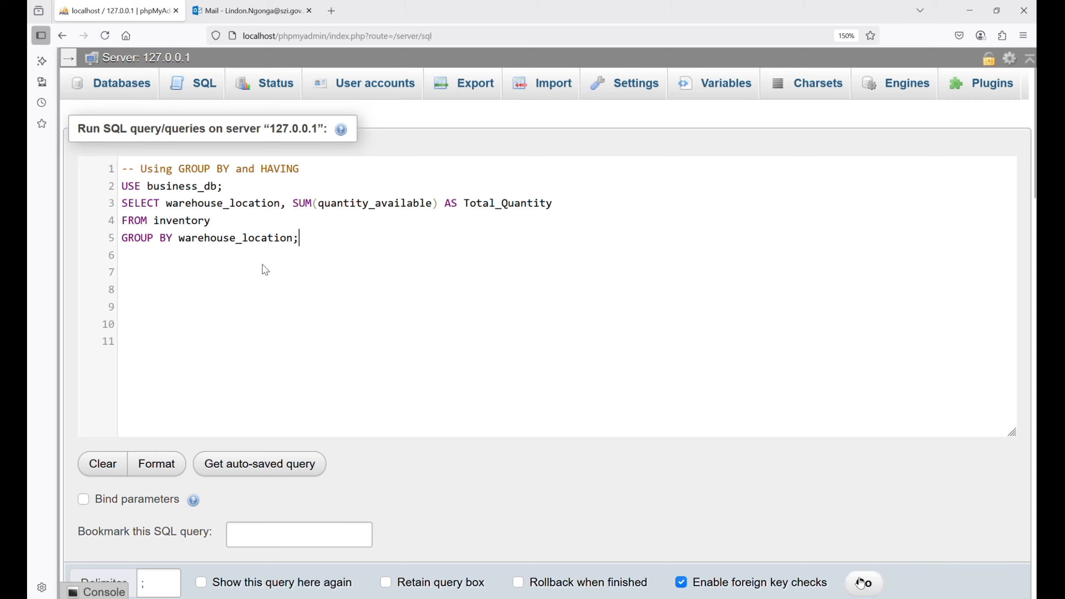
{"action": "left_click", "coordinate": [860, 582]}
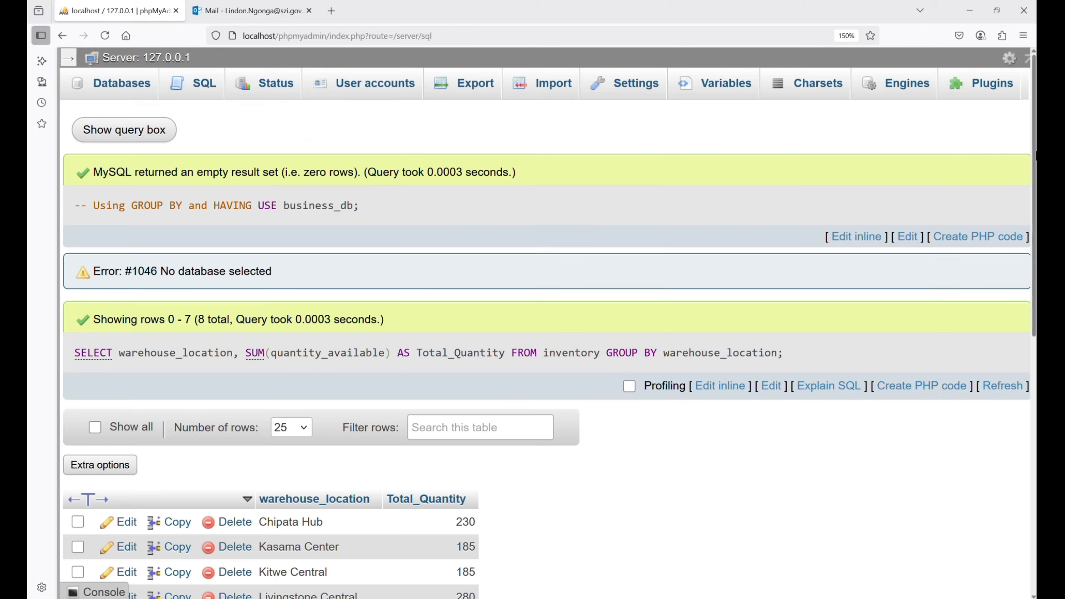
{"action": "scroll", "coordinate": [860, 583], "scroll_direction": "down", "scroll_amount": 3}
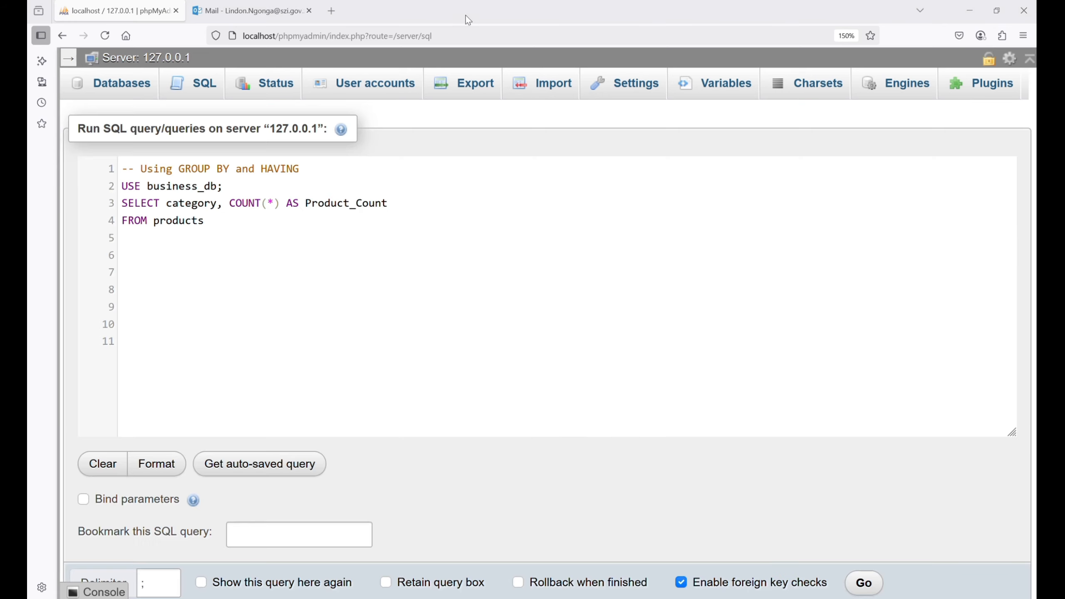
- Run a query selecting category and COUNT(*) AS Product_Count from products, grouped by category with HAVING COUNT(*) > 2
{"action": "type", "text": "GROUP BY category"}
{"action": "key", "text": "Return"}
{"action": "type", "text": "HAVING COUNT(*) > 2;"}
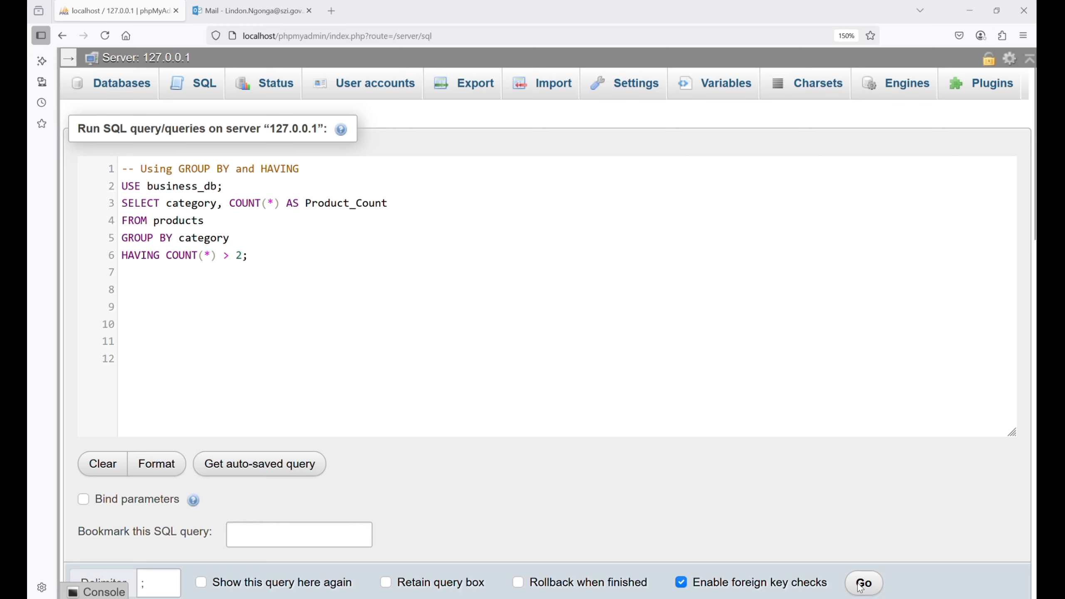
{"action": "left_click", "coordinate": [861, 586]}
{"action": "scroll", "coordinate": [865, 583], "scroll_direction": "down", "scroll_amount": 3}
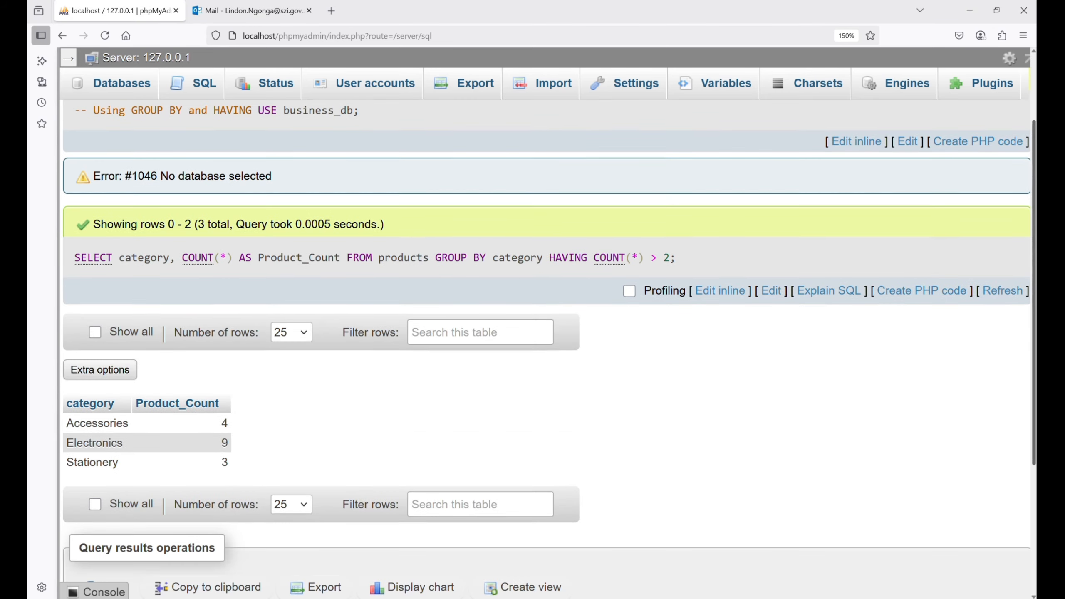
{"action": "scroll", "coordinate": [545, 349], "scroll_direction": "down", "scroll_amount": 1}
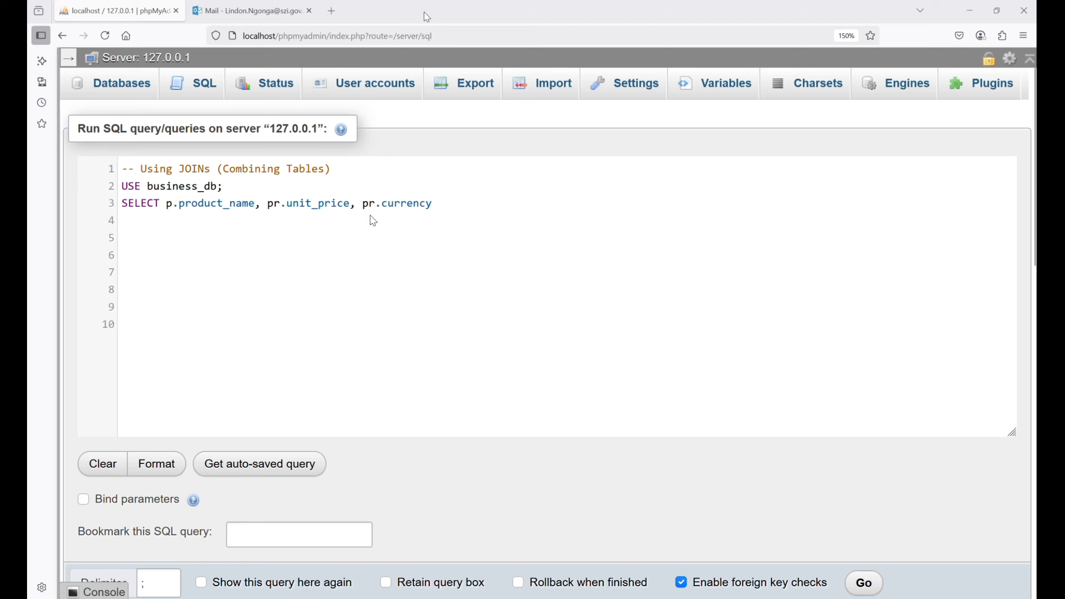
- Run a query selecting product_name, unit_price and currency from products p joined to prices pr on product_id
{"action": "type", "text": "FROM products p"}
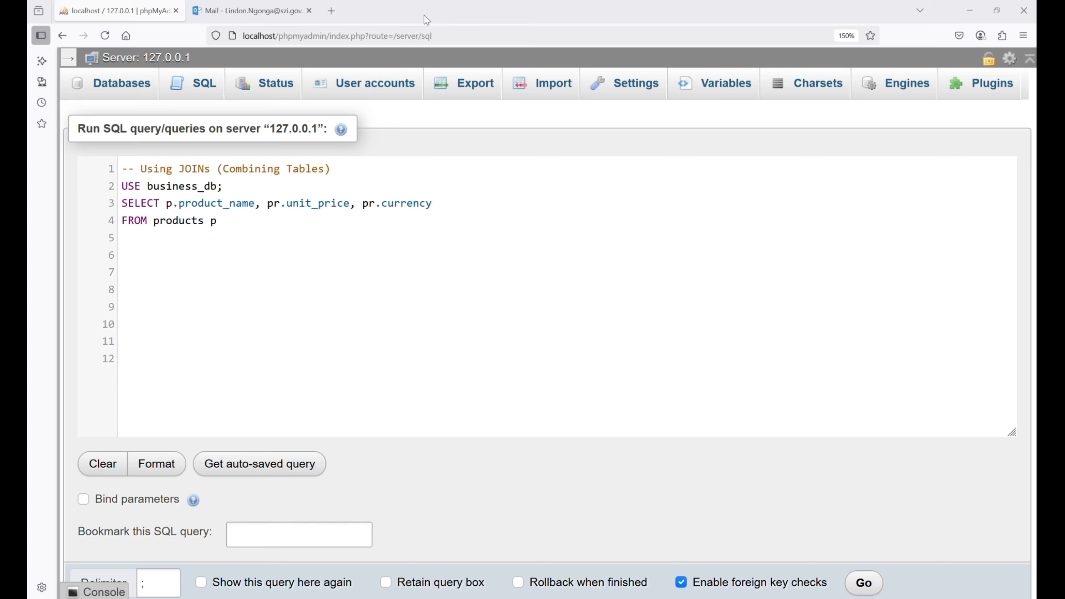
{"action": "type", "text": "JOIN prices pr ON p.product_id = pr.product_id;"}
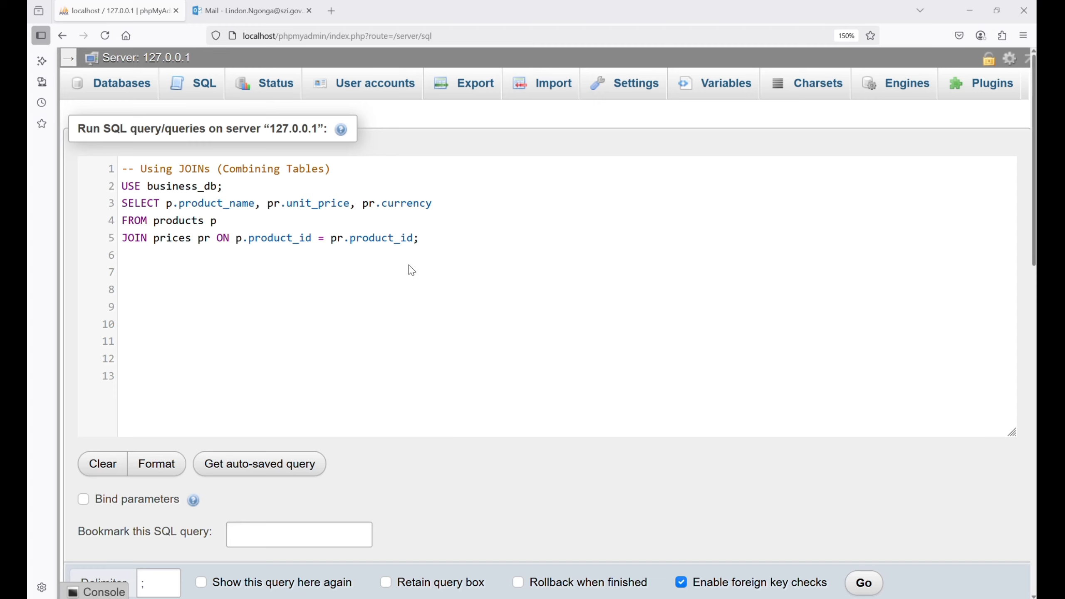
{"action": "key", "text": "ctrl+Return"}
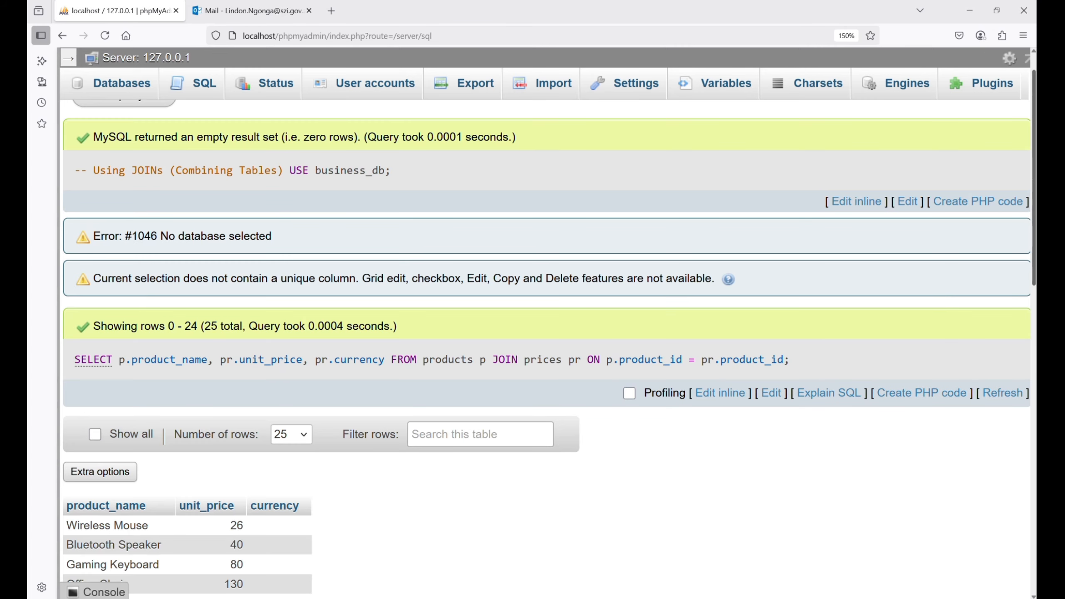
{"action": "scroll", "coordinate": [545, 336], "scroll_direction": "down", "scroll_amount": 4}
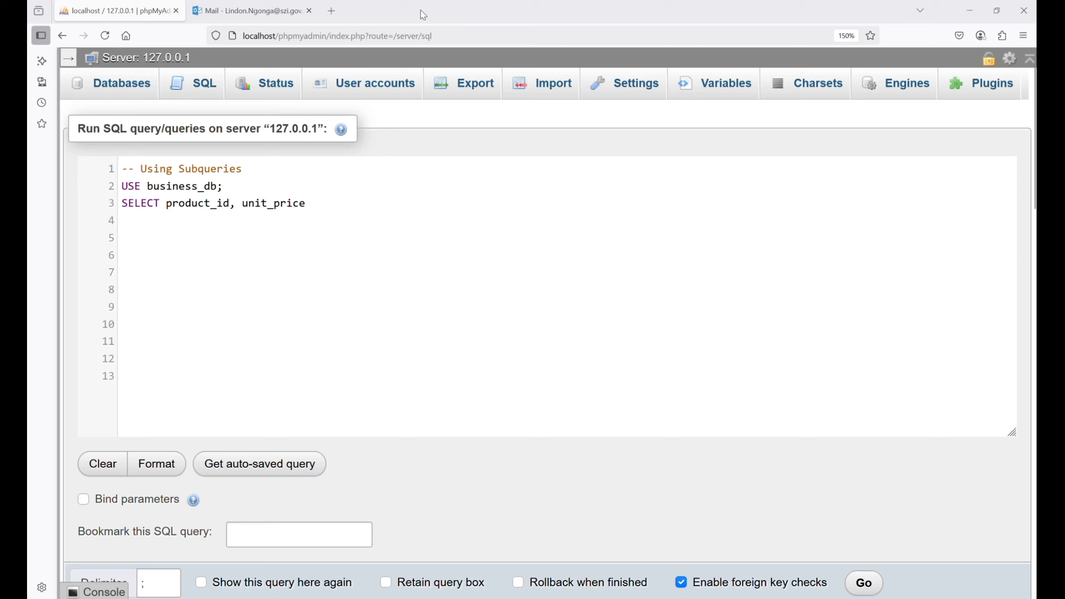
- Run a subquery selecting product_id and unit_price from prices where unit_price exceeds the AVG(unit_price) of prices
{"action": "type", "text": "FROM prices"}
{"action": "key", "text": "Return"}
{"action": "type", "text": "WHERE unit_price > ("}
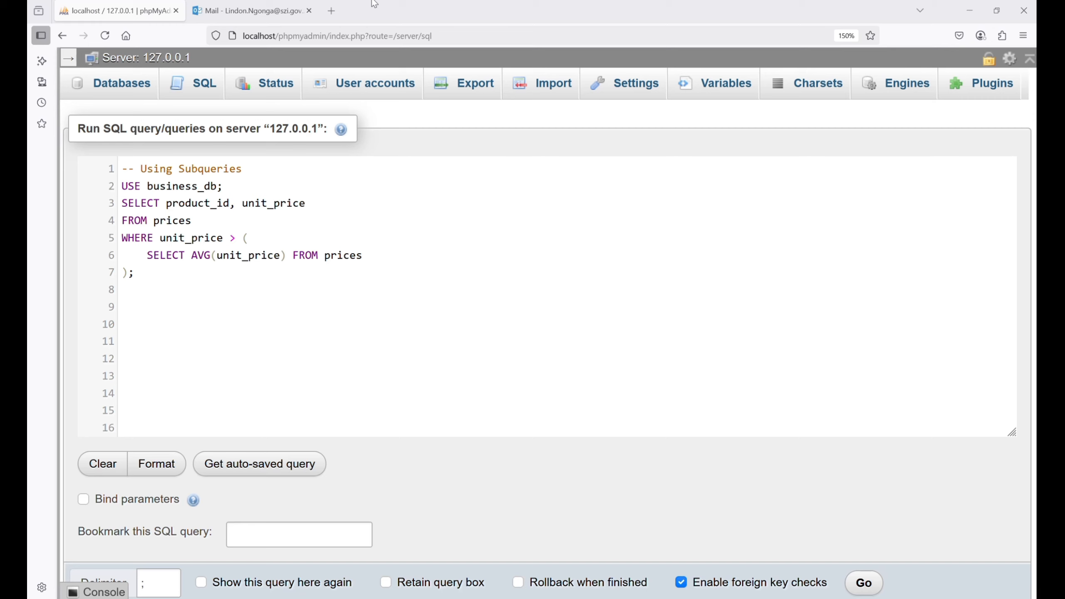
{"action": "left_click", "coordinate": [863, 586]}
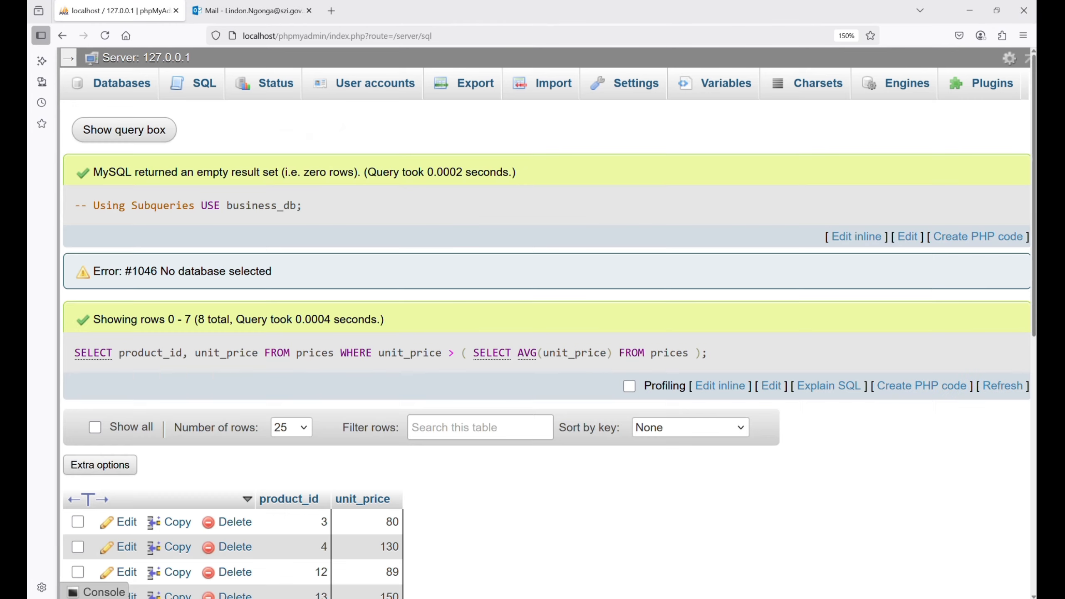
{"action": "scroll", "coordinate": [1033, 185], "scroll_direction": "down", "scroll_amount": 5}
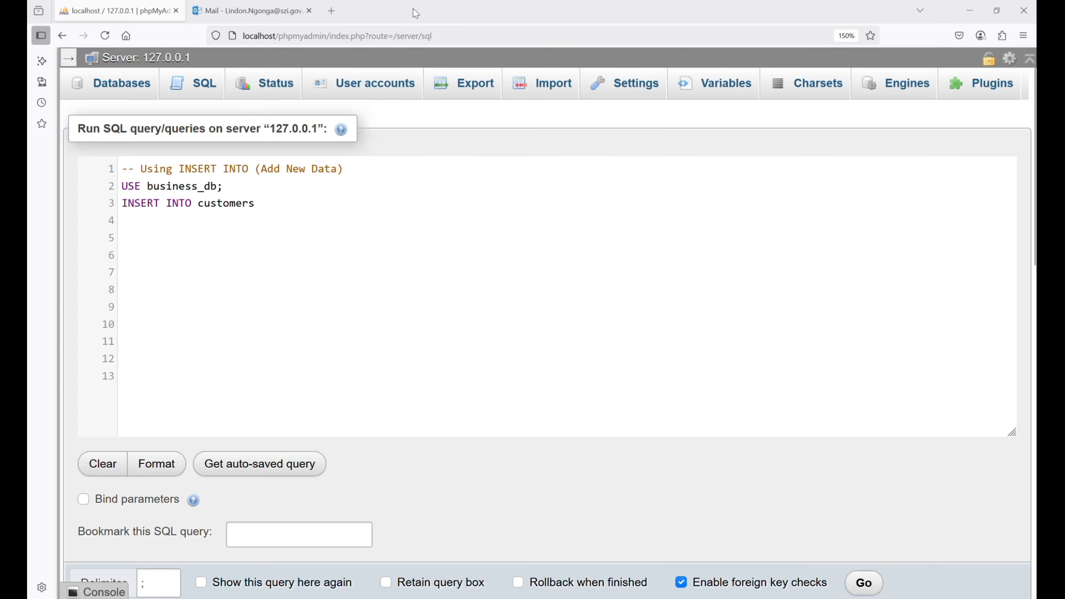
- Try to insert a Lusaka, Zambia customer into customers with CURDATE() as date_joined, listing customer_id but supplying no value for it
{"action": "type", "text": "(customer_id, city, country, date_joined, email, full_name, phone_number)"}
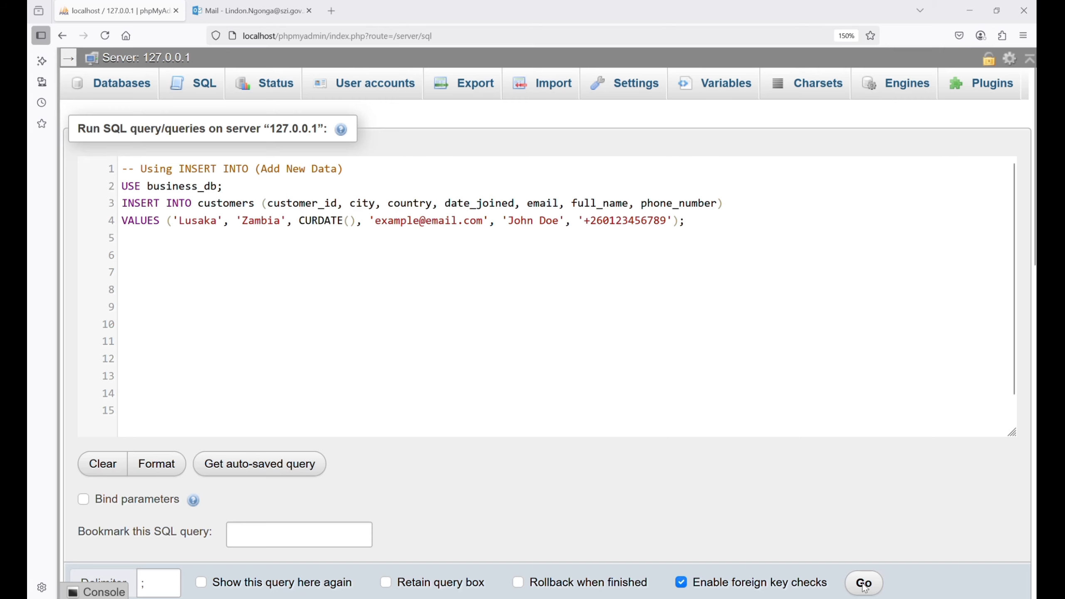
{"action": "left_click", "coordinate": [864, 583]}
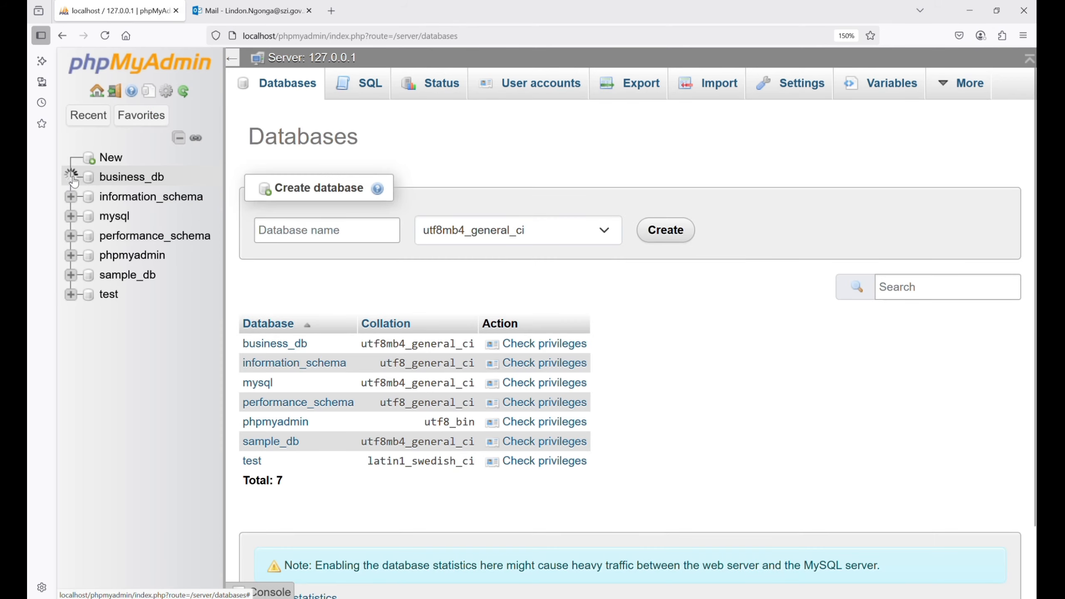
- Check the columns of the customers table and insert the Lusaka, Zambia customer with an explicit customer_id and CURDATE() as date_joined
{"action": "left_click", "coordinate": [71, 177]}
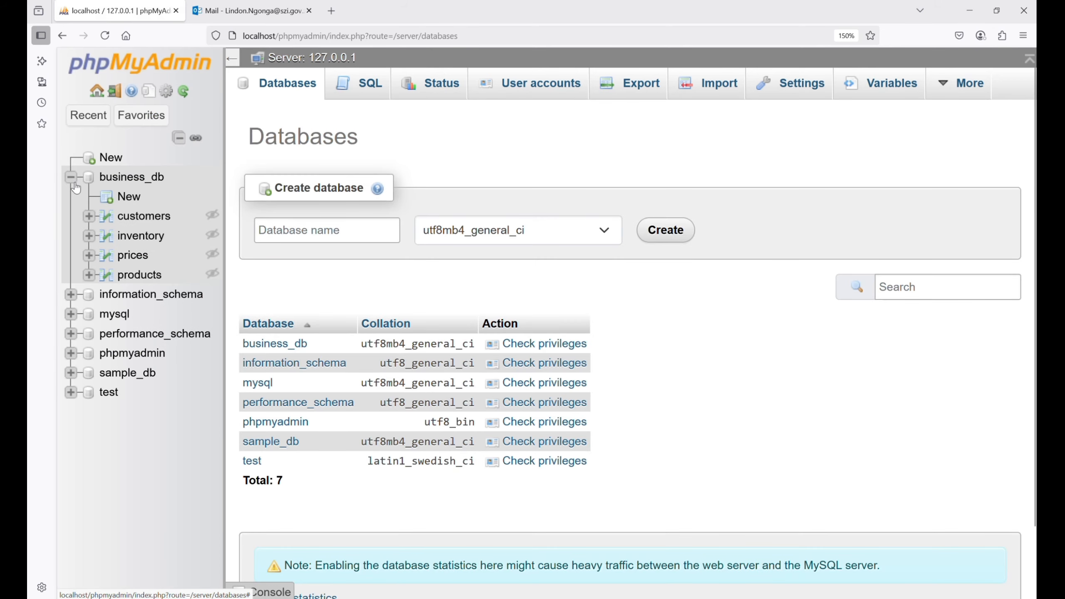
{"action": "left_click", "coordinate": [89, 216]}
{"action": "left_click", "coordinate": [107, 236]}
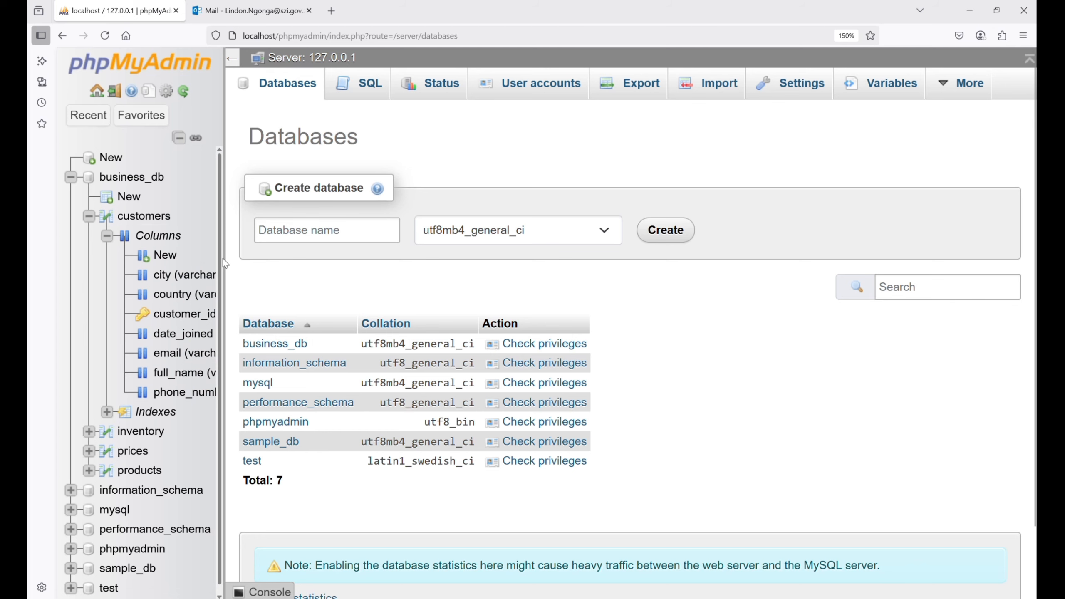
{"action": "left_click_drag", "start_coordinate": [225, 264], "coordinate": [336, 260]}
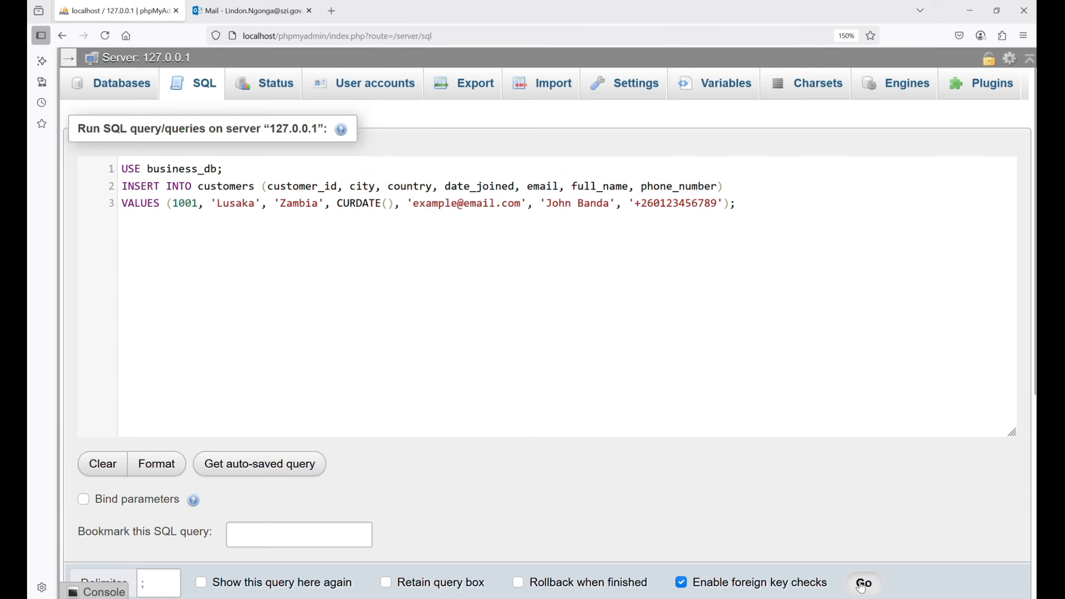
{"action": "left_click", "coordinate": [863, 583]}
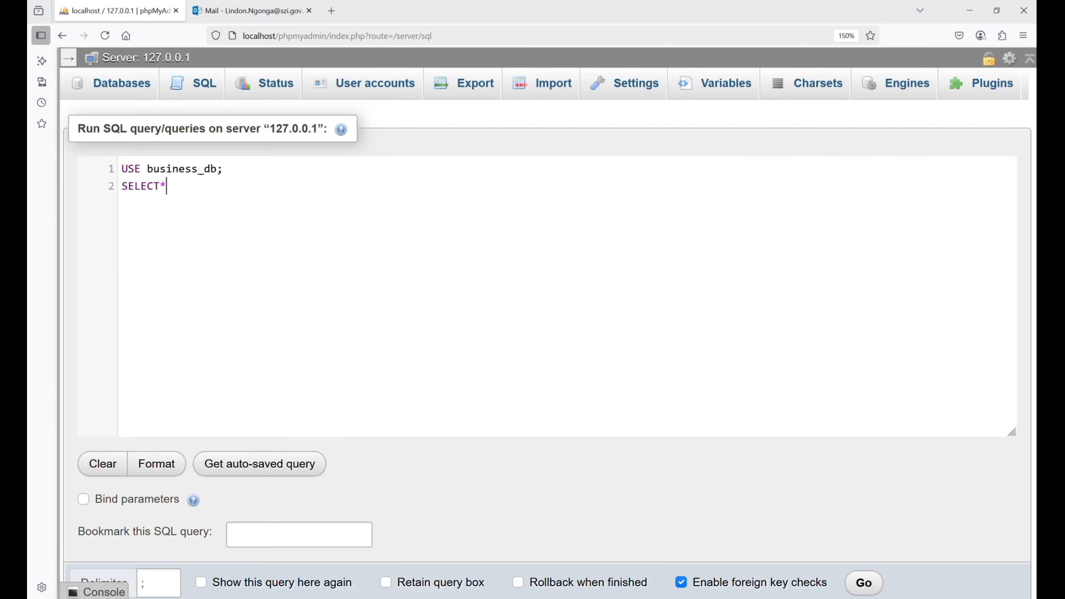
- Run SELECT * FROM customers, show 50 rows per page and look through the listing for the newly inserted customer
{"action": "type", "text": "FROM customers;"}
{"action": "left_click", "coordinate": [864, 582]}
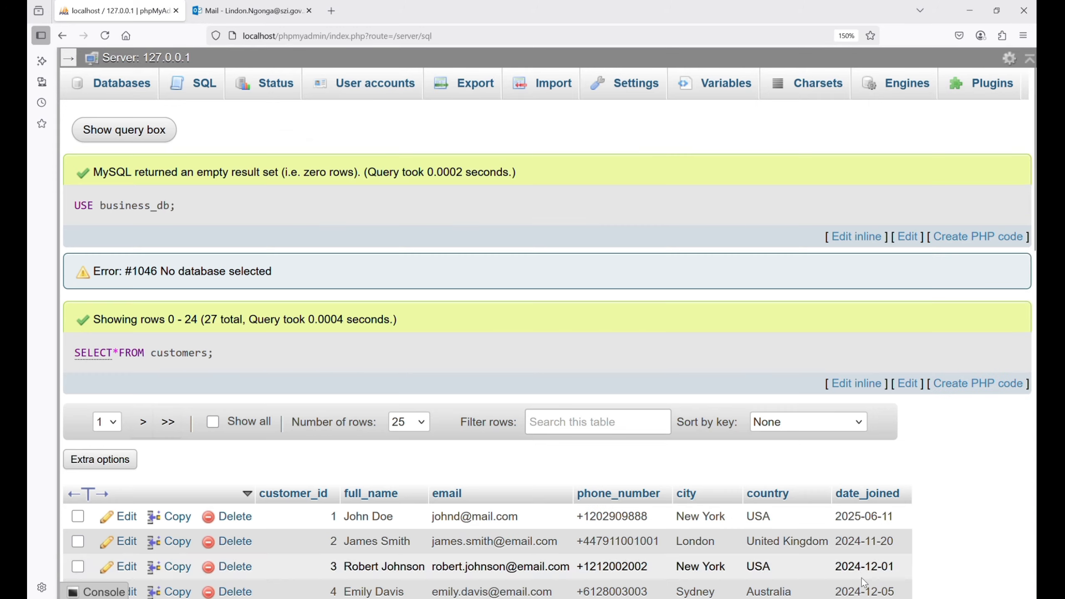
{"action": "scroll", "coordinate": [863, 462], "scroll_direction": "down", "scroll_amount": 2}
{"action": "scroll", "coordinate": [546, 350], "scroll_direction": "down", "scroll_amount": 7}
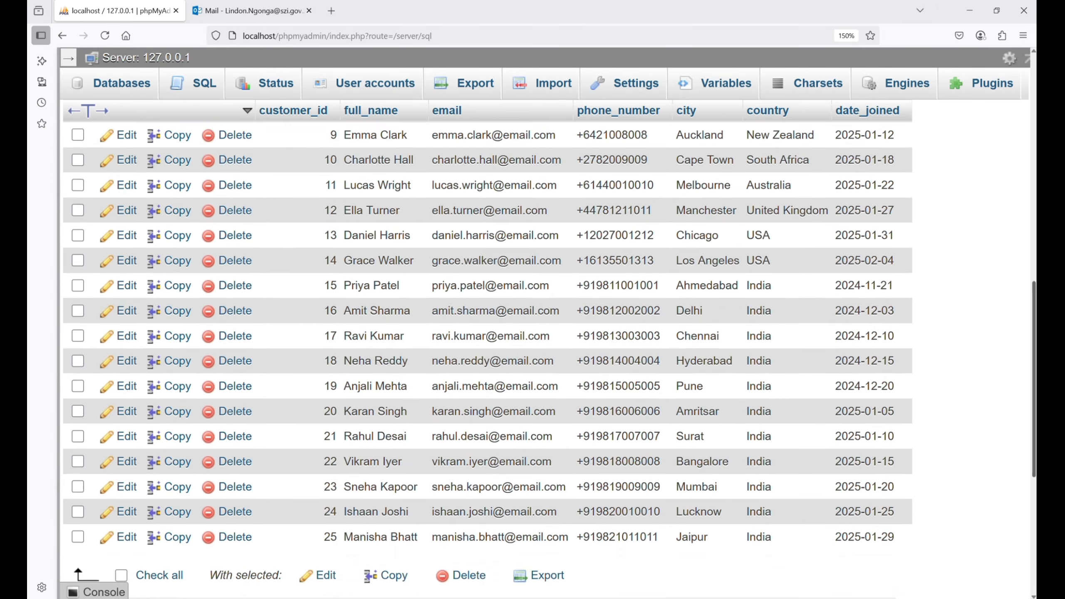
{"action": "scroll", "coordinate": [547, 350], "scroll_direction": "up", "scroll_amount": 4}
{"action": "scroll", "coordinate": [547, 350], "scroll_direction": "up", "scroll_amount": 1}
{"action": "scroll", "coordinate": [547, 350], "scroll_direction": "down", "scroll_amount": 6}
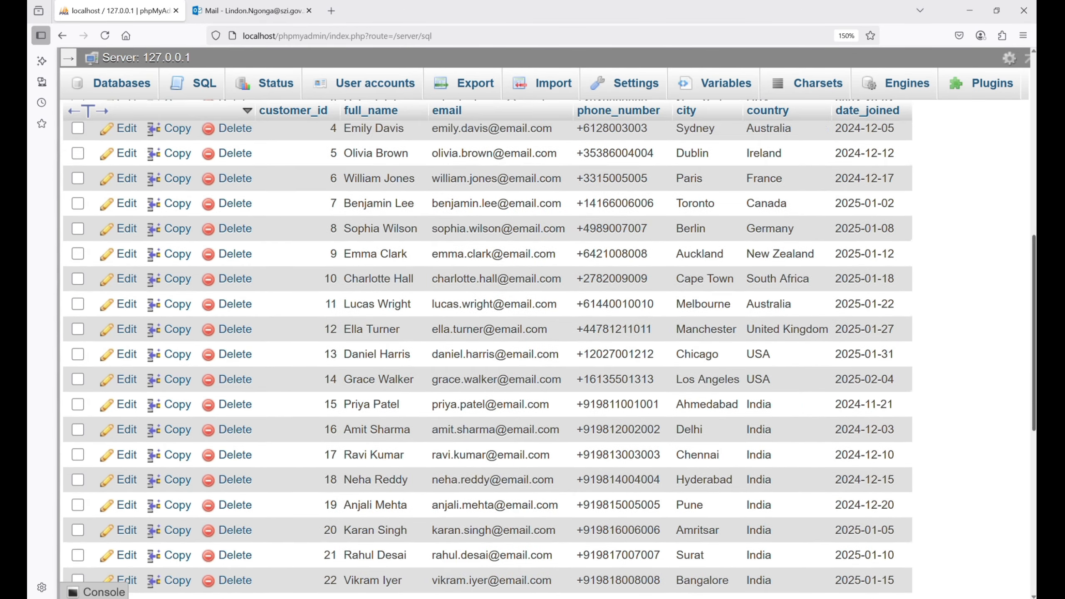
{"action": "scroll", "coordinate": [95, 561], "scroll_direction": "up", "scroll_amount": 7}
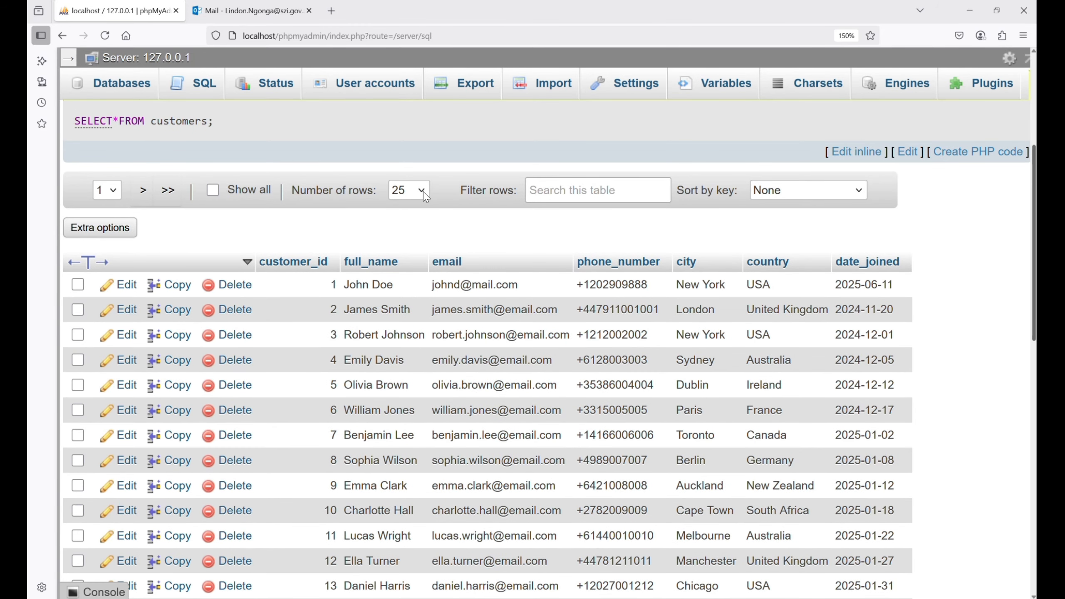
{"action": "scroll", "coordinate": [487, 350], "scroll_direction": "down", "scroll_amount": 6}
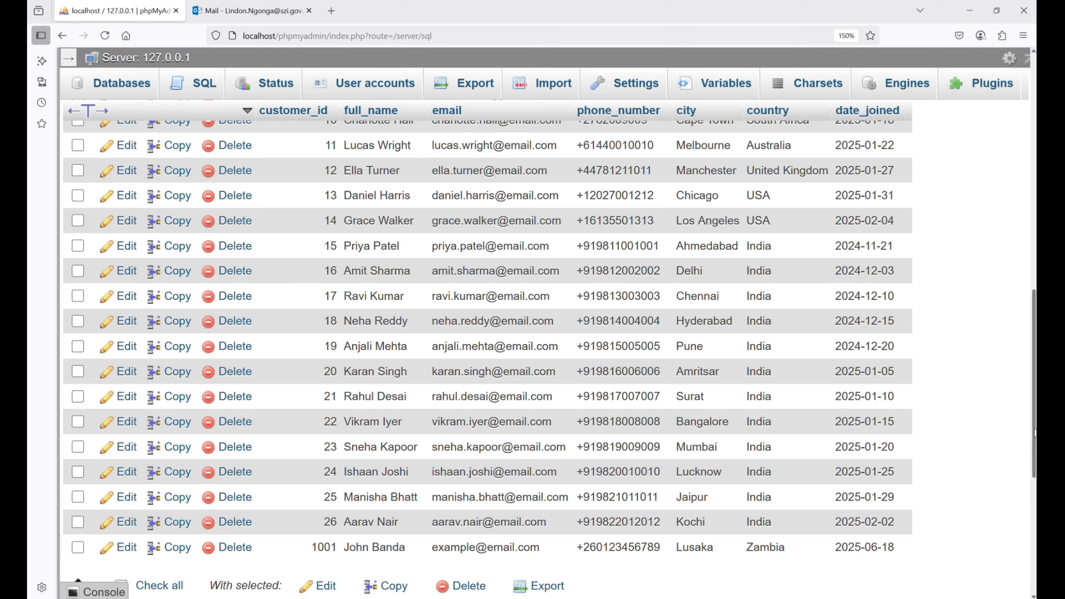
{"action": "scroll", "coordinate": [667, 537], "scroll_direction": "up", "scroll_amount": 2}
{"action": "scroll", "coordinate": [545, 348], "scroll_direction": "up", "scroll_amount": 1}
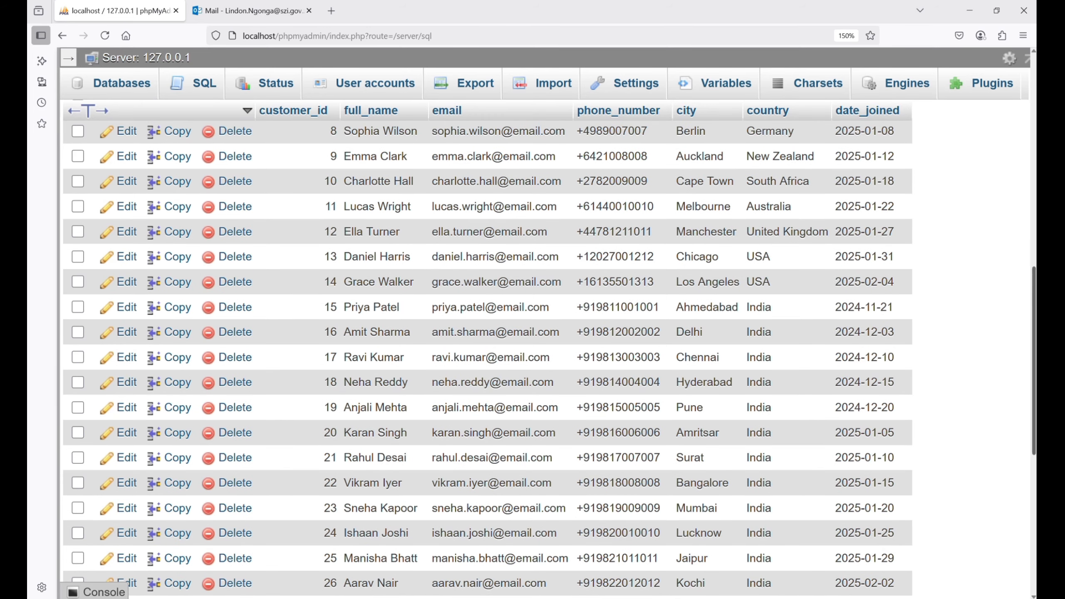
{"action": "scroll", "coordinate": [487, 348], "scroll_direction": "down", "scroll_amount": 1}
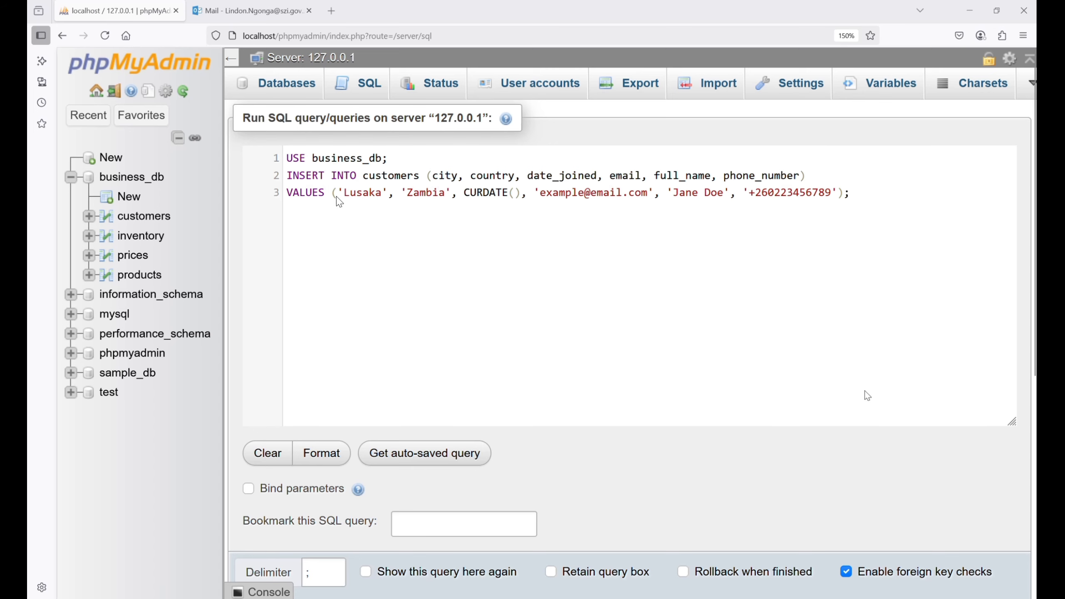
- Insert a second Lusaka, Zambia customer without specifying customer_id and list all customers with SELECT * to check the new row
{"action": "key", "text": "ctrl+Return"}
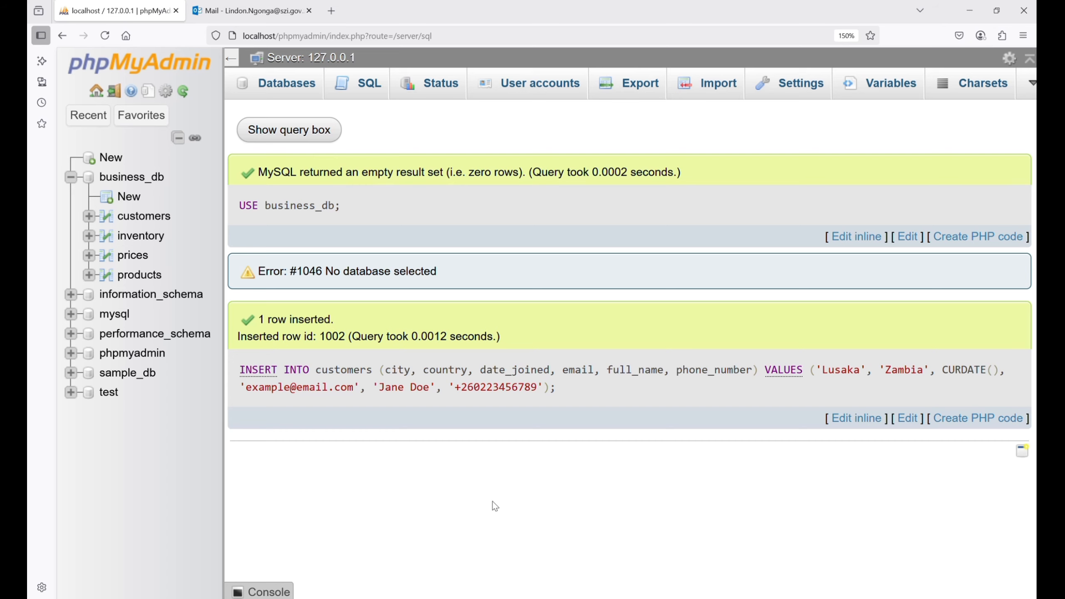
{"action": "left_click", "coordinate": [289, 129]}
{"action": "left_click_drag", "start_coordinate": [286, 186], "coordinate": [805, 222]}
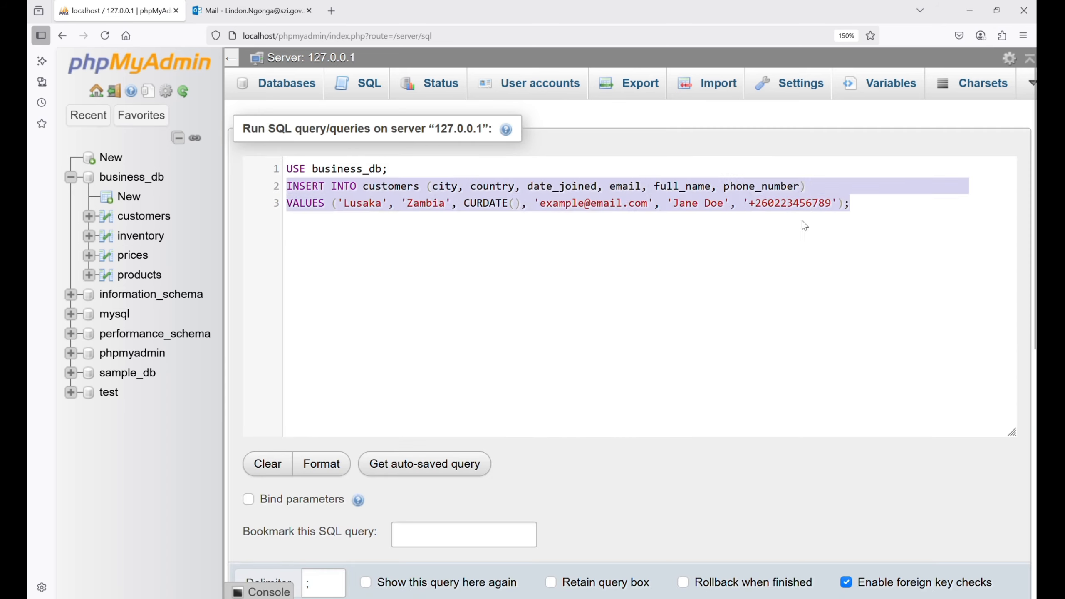
{"action": "key", "text": "BackSpace"}
{"action": "type", "text": "SELECT*F"}
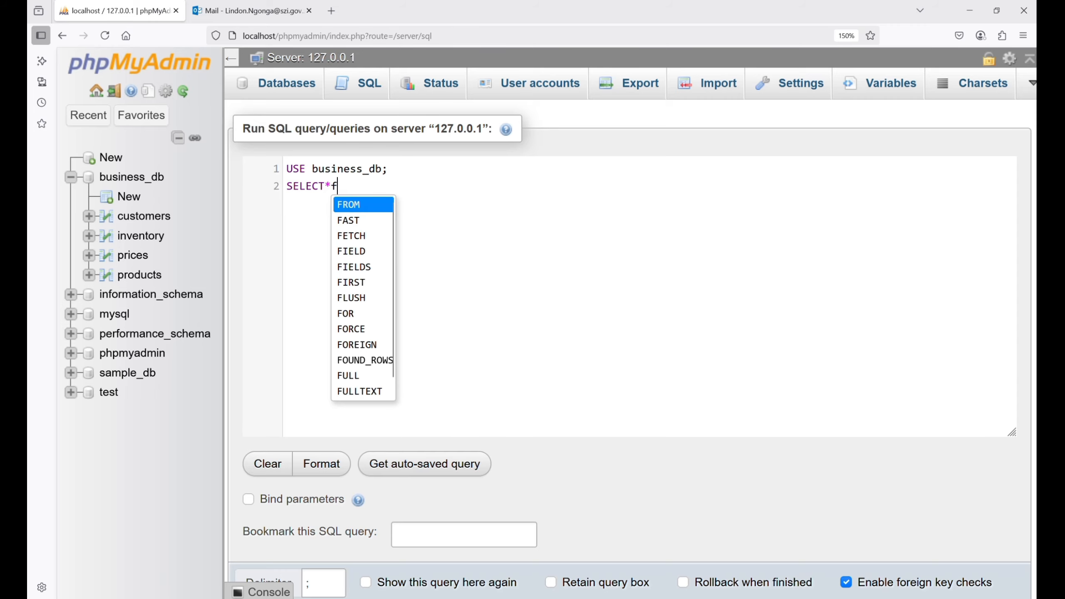
{"action": "key", "text": "Return"}
{"action": "type", "text": "customers;"}
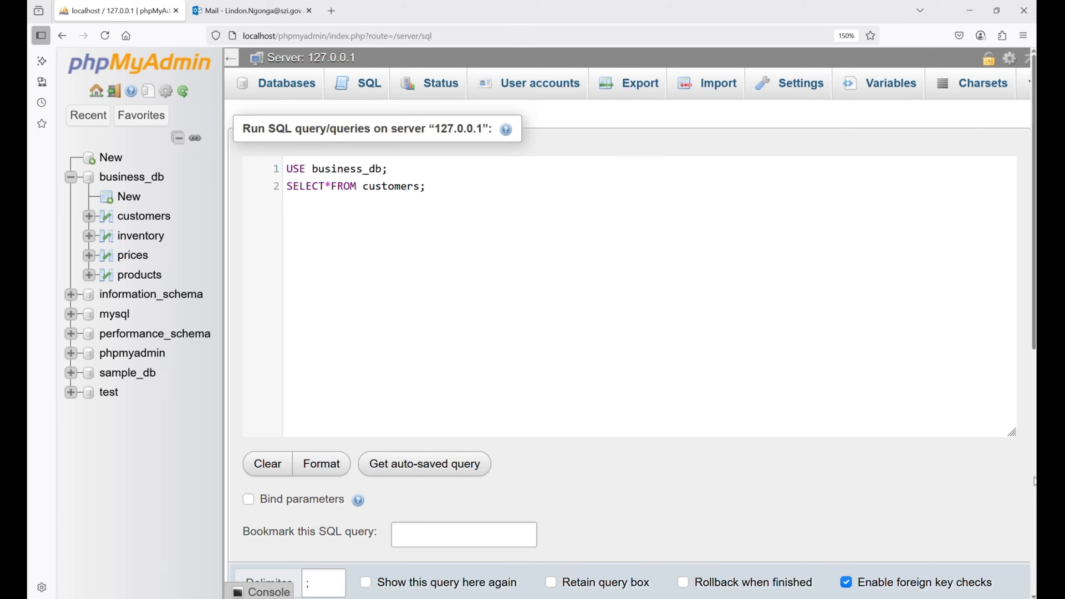
{"action": "key", "text": "ctrl+Return"}
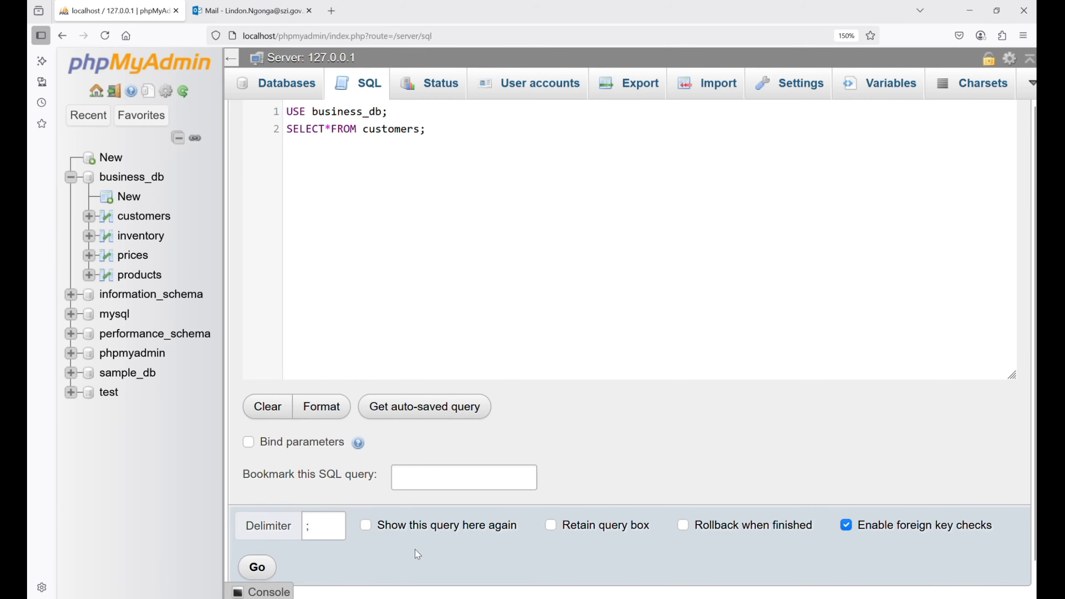
{"action": "left_click", "coordinate": [270, 569]}
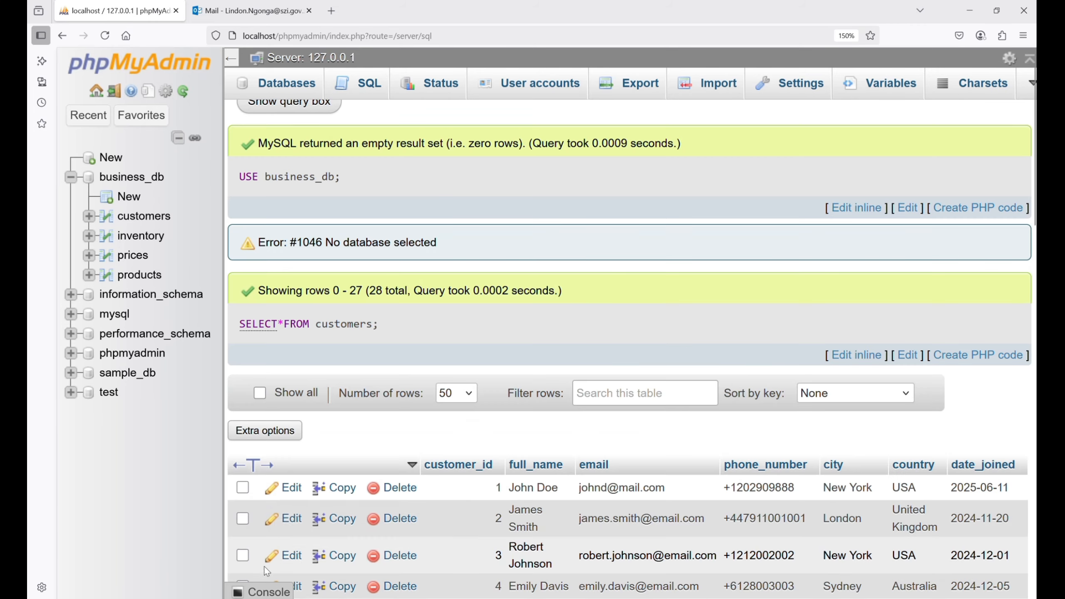
{"action": "left_click_drag", "start_coordinate": [1034, 169], "coordinate": [1034, 434]}
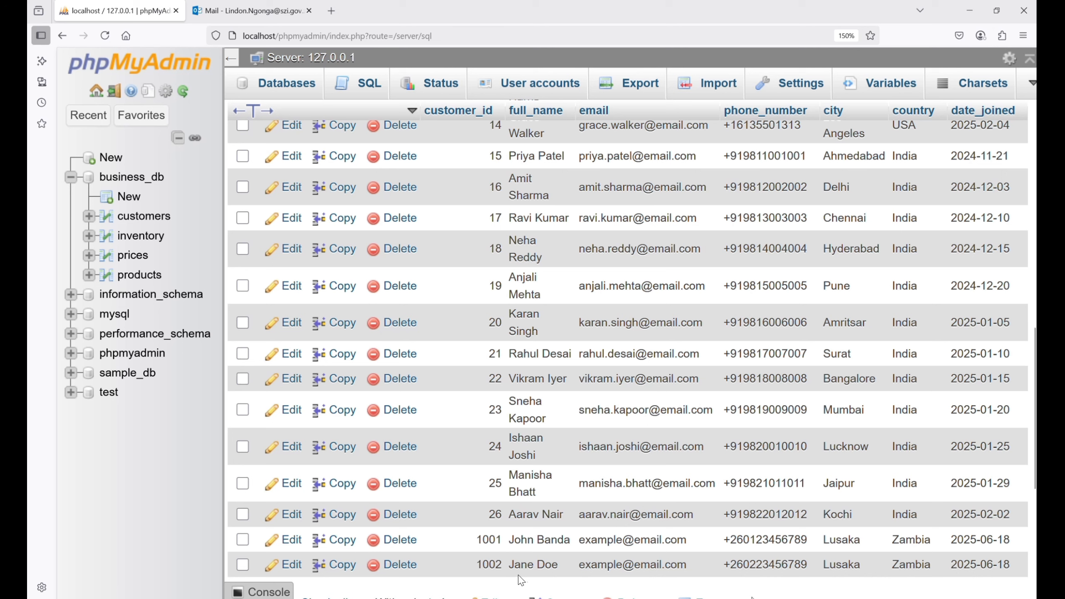
- Under the comment "-- Using UPDATE", run an UPDATE on products setting product_name to 'Smart TV 55 inch' where product_id = 3
{"action": "type", "text": "Using UPDATE"}
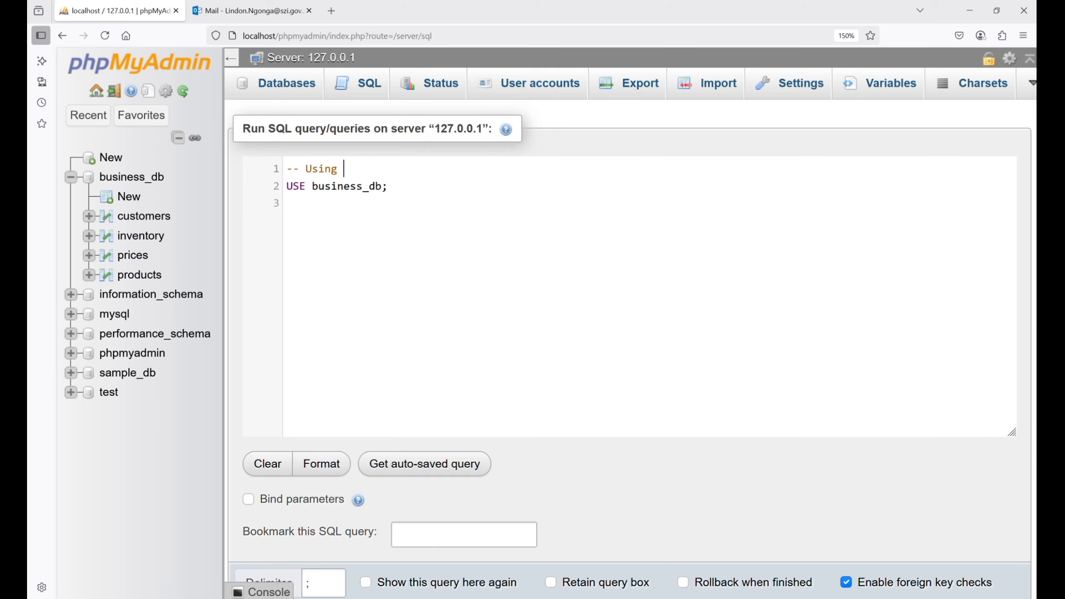
{"action": "left_click", "coordinate": [404, 185]}
{"action": "type", "text": "UPDATE products SET product_name = 'Smart TV 55 inch' WHERE product_id = 3;"}
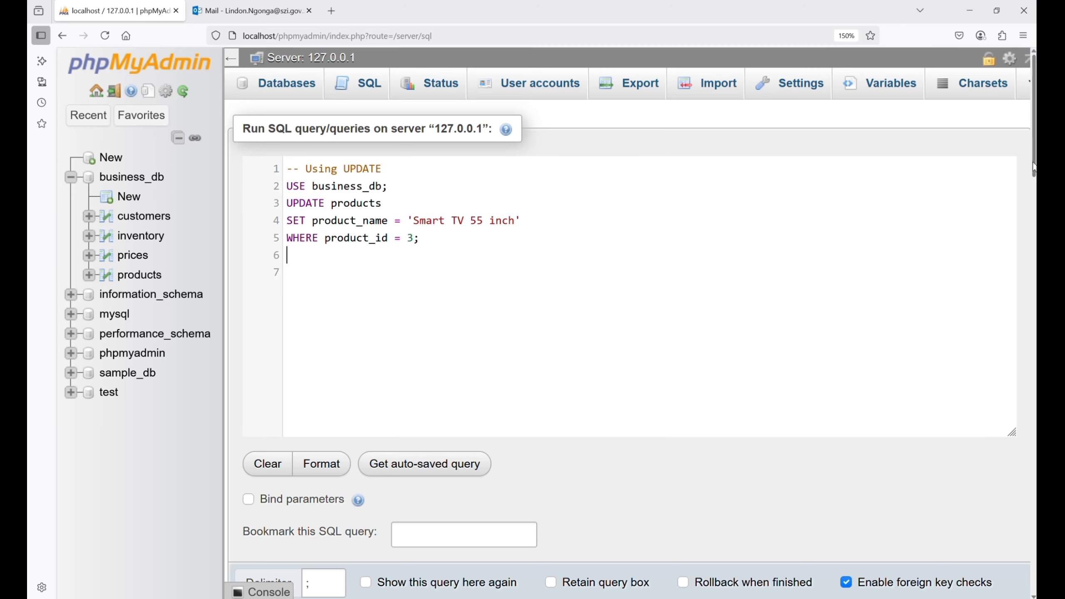
{"action": "scroll", "coordinate": [411, 315], "scroll_direction": "down", "scroll_amount": 3}
{"action": "left_click", "coordinate": [258, 509]}
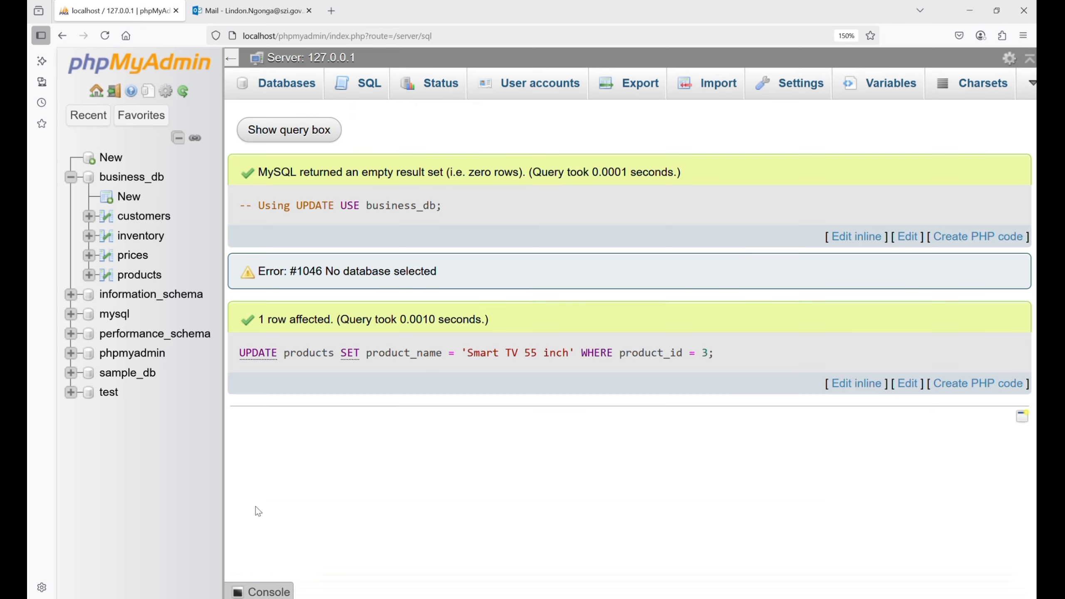
- Replace the UPDATE statement with SELECT * FROM products; and run it to check the renamed product
{"action": "left_click", "coordinate": [289, 130]}
{"action": "left_click_drag", "start_coordinate": [288, 203], "coordinate": [525, 281]}
{"action": "type", "text": "* FROM products;"}
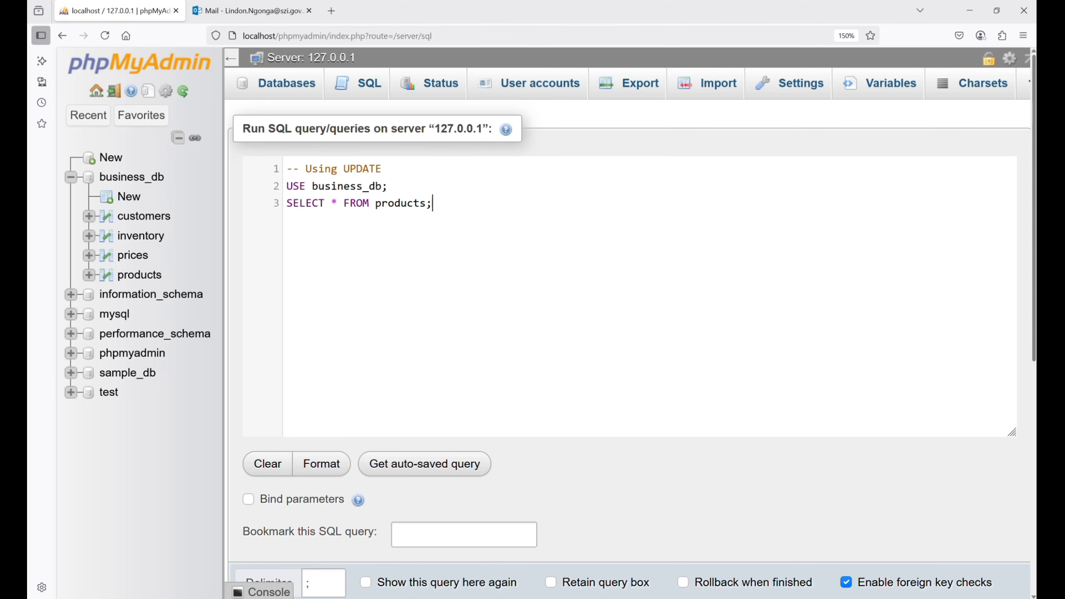
{"action": "scroll", "coordinate": [929, 376], "scroll_direction": "down", "scroll_amount": 2}
{"action": "left_click", "coordinate": [255, 568]}
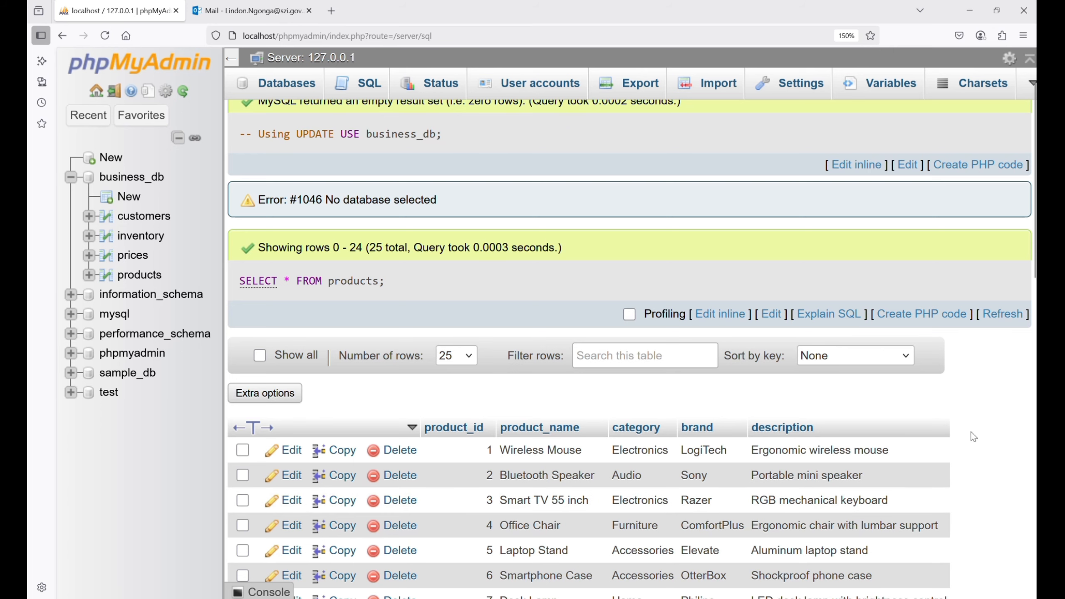
- Run a DELETE on customers, under the comment "-- Using DELETE", for the customer_id given explicitly to the first added Lusaka customer
{"action": "scroll", "coordinate": [618, 507], "scroll_direction": "up", "scroll_amount": 3}
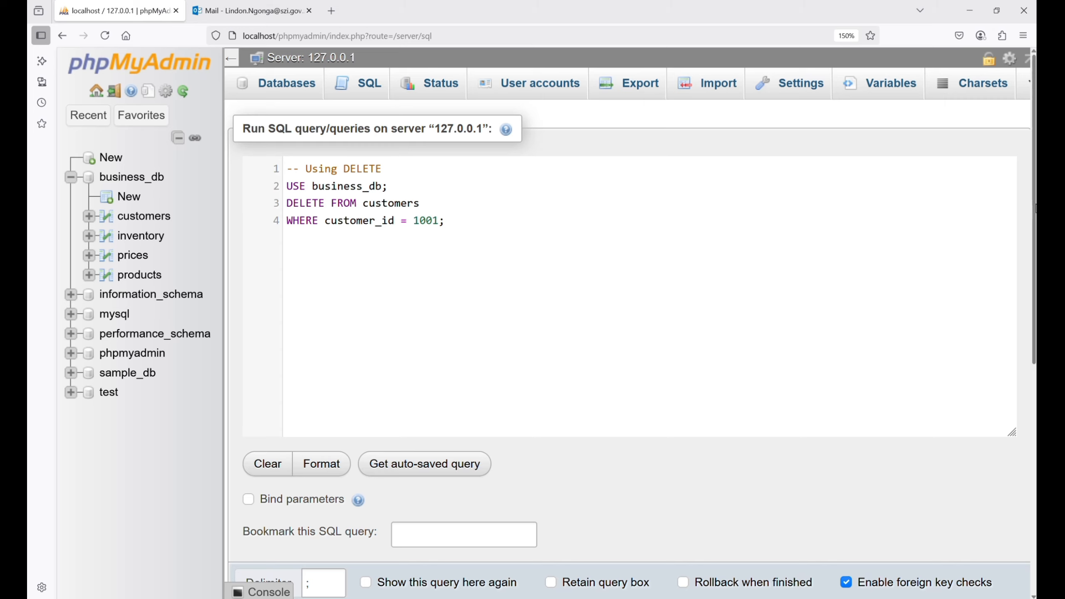
{"action": "scroll", "coordinate": [545, 378], "scroll_direction": "down", "scroll_amount": 3}
{"action": "left_click", "coordinate": [258, 557]}
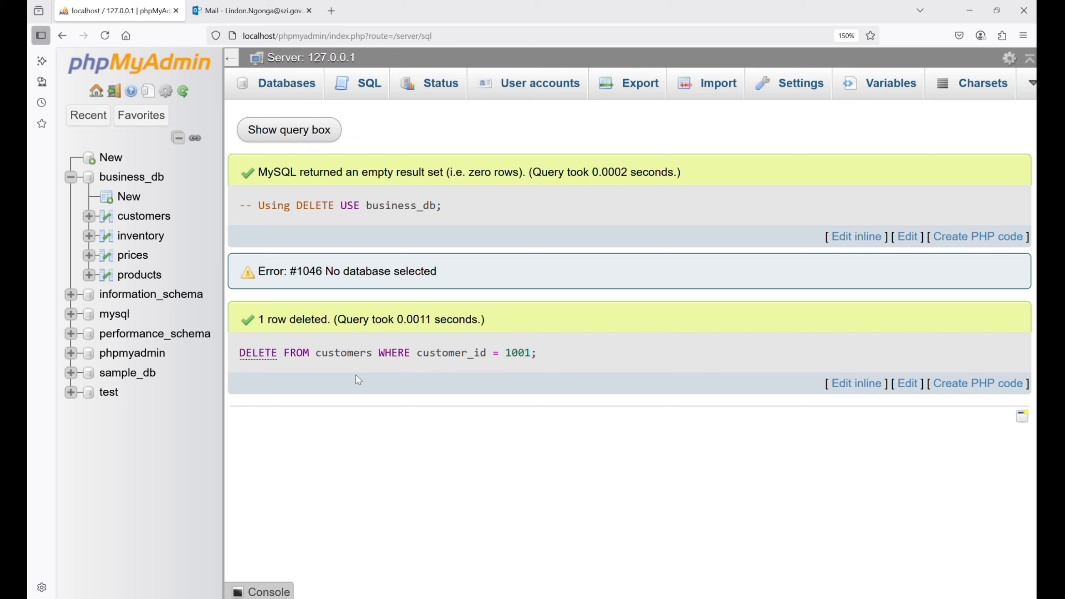
- Replace the DELETE statement with SELECT * FROM customers; and run it to check the remaining customers
{"action": "left_click", "coordinate": [289, 130]}
{"action": "left_click_drag", "start_coordinate": [287, 203], "coordinate": [487, 222]}
{"action": "key", "text": "BackSpace"}
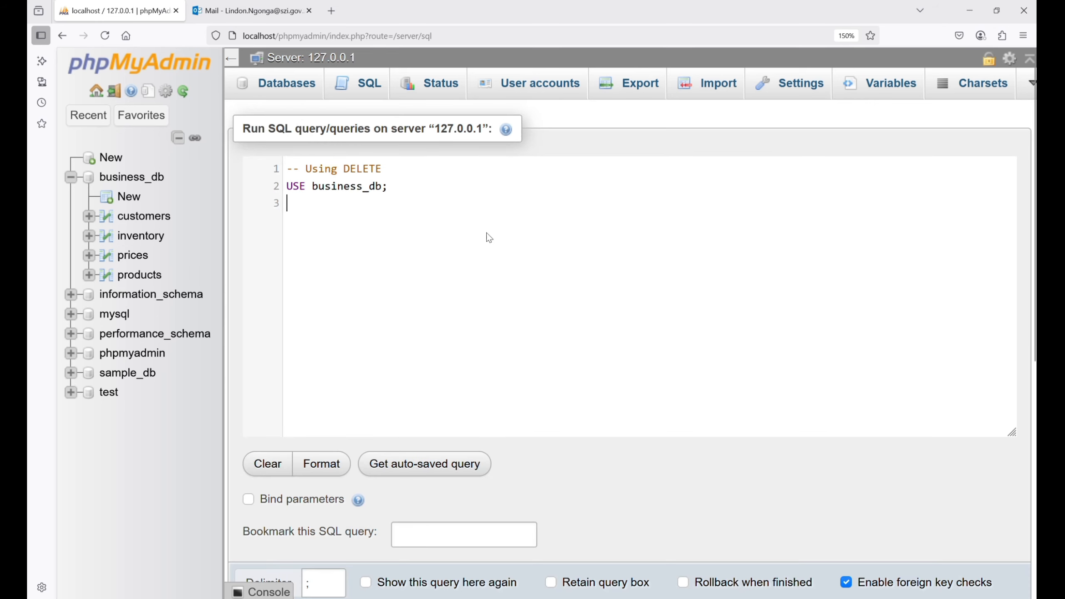
{"action": "type", "text": "sle"}
{"action": "key", "text": "BackSpace"}
{"action": "key", "text": "BackSpace"}
{"action": "key", "text": "BackSpace"}
{"action": "key", "text": "BackSpace"}
{"action": "type", "text": "SELECT * FROM cussto"}
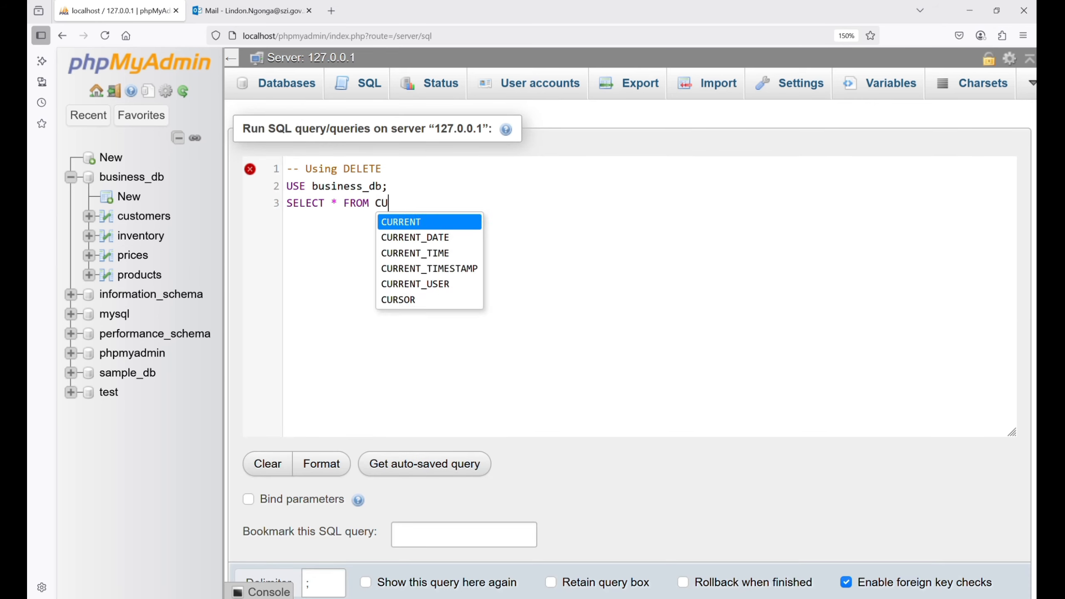
{"action": "key", "text": "BackSpace"}
{"action": "key", "text": "BackSpace"}
{"action": "key", "text": "BackSpace"}
{"action": "type", "text": "tomers;"}
{"action": "scroll", "coordinate": [926, 404], "scroll_direction": "down", "scroll_amount": 2}
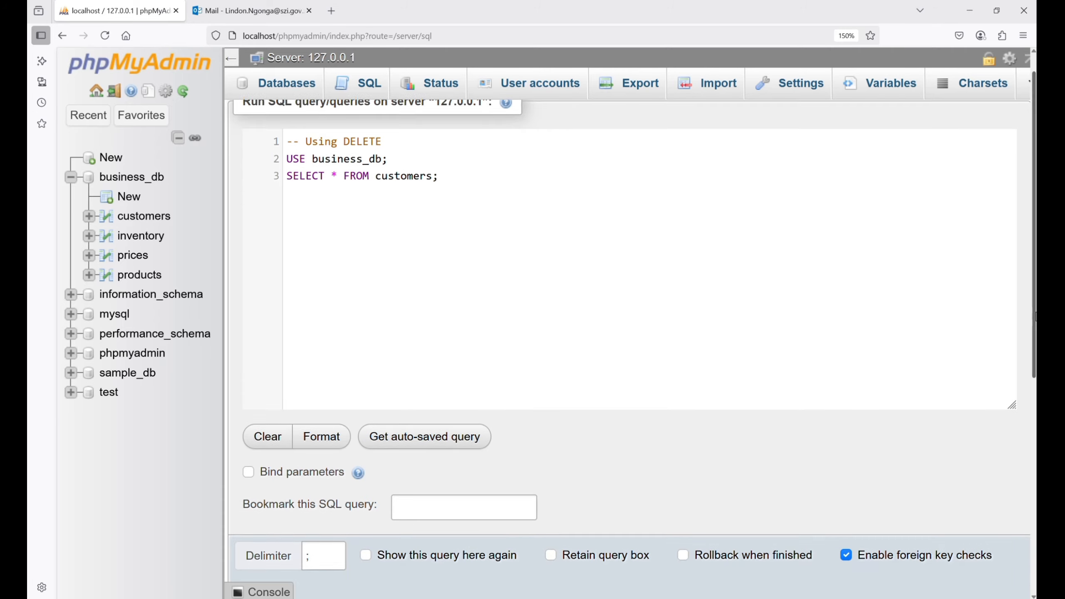
{"action": "left_click", "coordinate": [271, 570]}
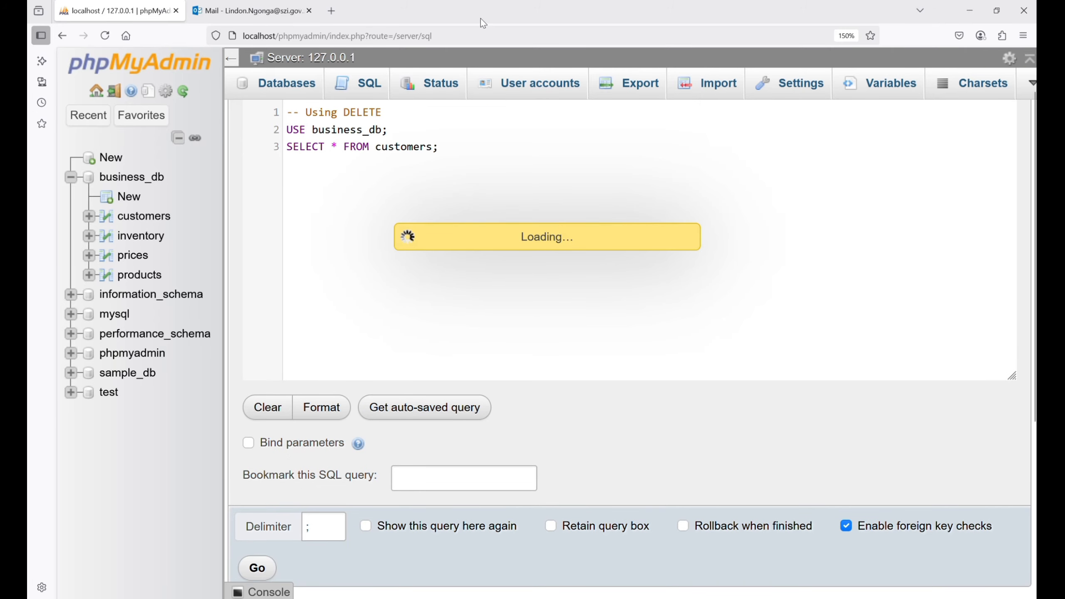
{"action": "scroll", "coordinate": [674, 542], "scroll_direction": "down", "scroll_amount": 10}
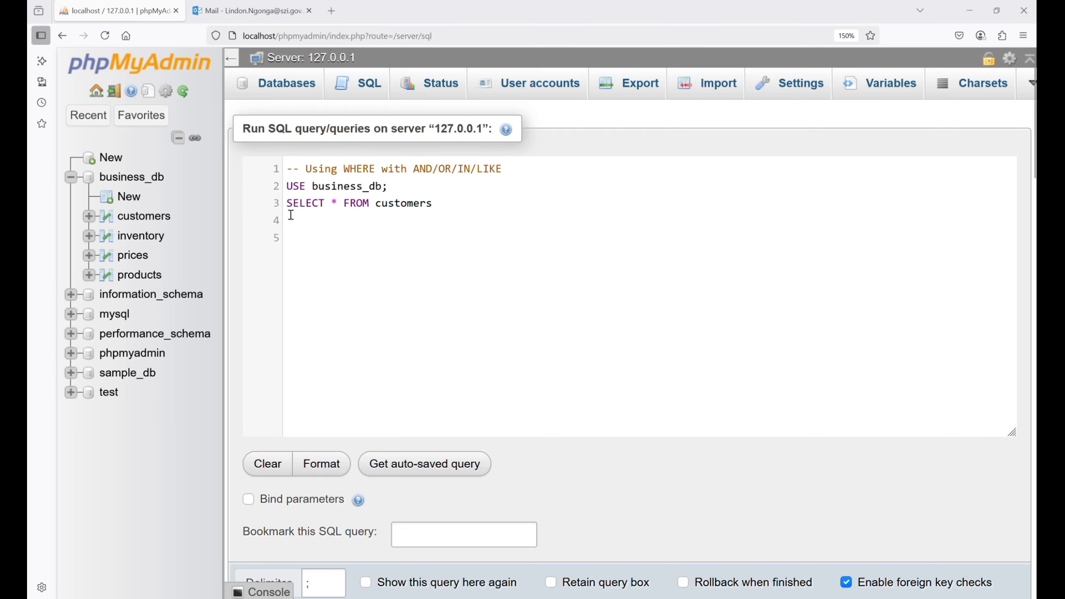
- Complete the customers query with WHERE country IN ('India', 'USA'); and run it to review the matching customers
{"action": "type", "text": "WHERE country IN ('India', 'USA');"}
{"action": "scroll", "coordinate": [939, 371], "scroll_direction": "down", "scroll_amount": 2}
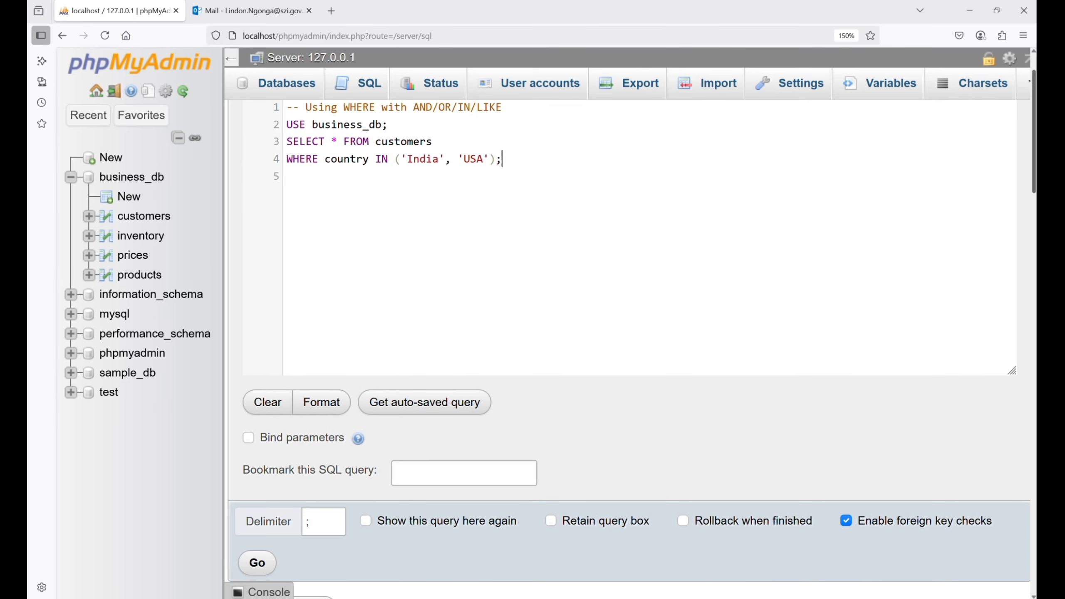
{"action": "key", "text": "ctrl+Return"}
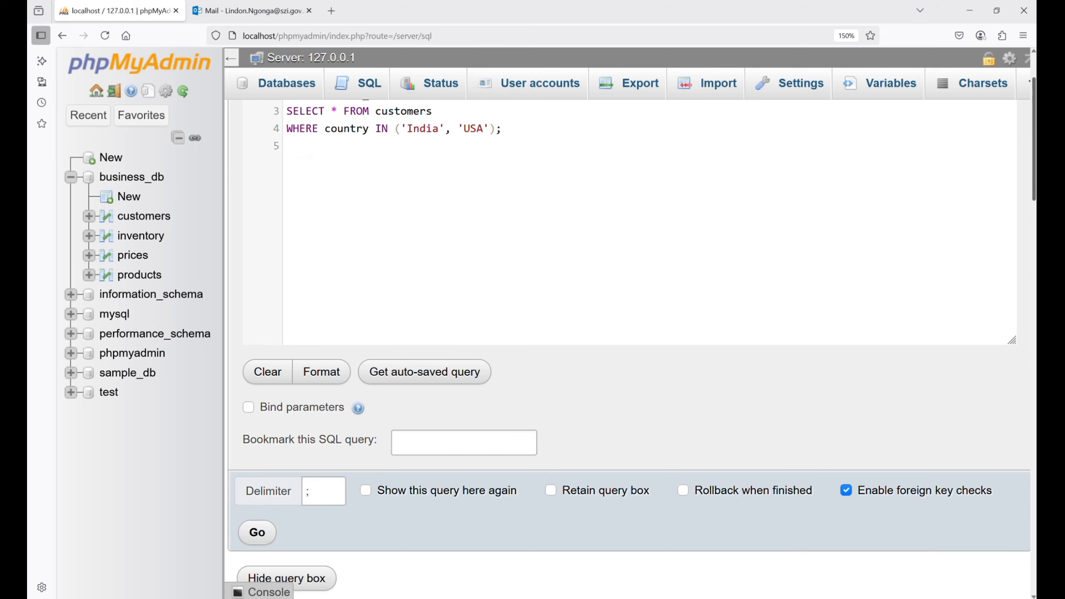
{"action": "scroll", "coordinate": [629, 336], "scroll_direction": "down", "scroll_amount": 5}
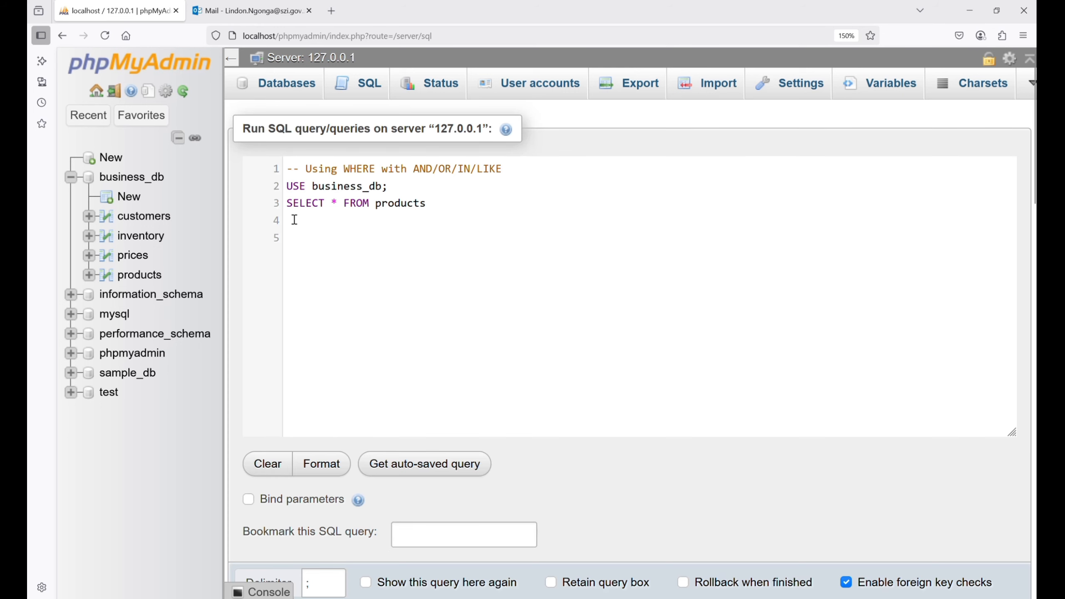
- Add WHERE product_name LIKE '%TV%'; to the SELECT * FROM products query and run it
{"action": "type", "text": "WHERE product_name LIKE '%TV%';"}
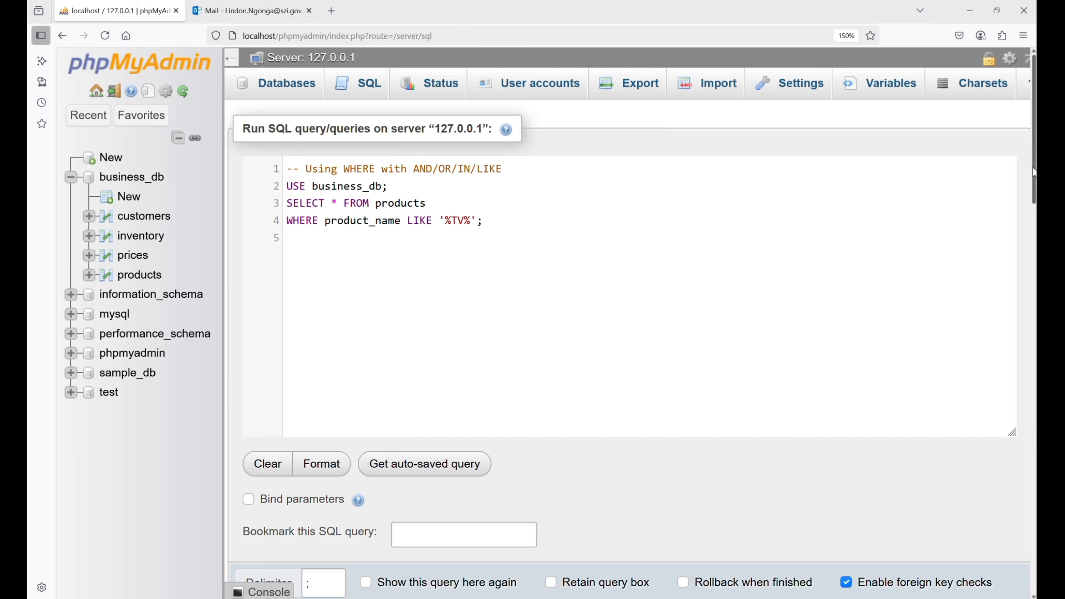
{"action": "scroll", "coordinate": [1032, 172], "scroll_direction": "down", "scroll_amount": 3}
{"action": "left_click", "coordinate": [257, 527]}
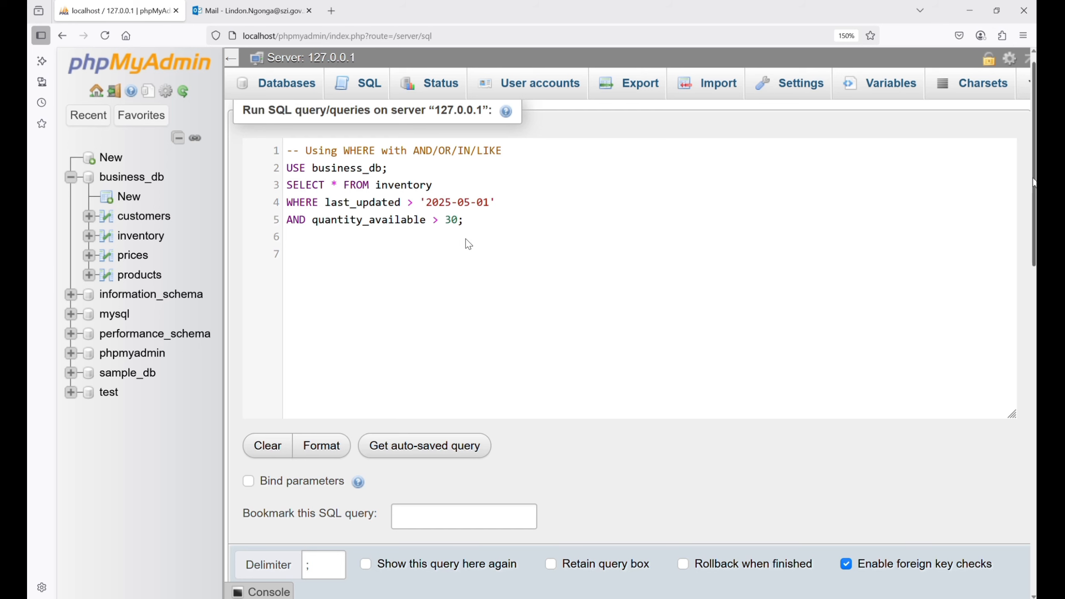
- Run SELECT * FROM inventory with last_updated > '2025-05-01' AND quantity_available > 30, and look through the returned rows
{"action": "key", "text": "ctrl+Return"}
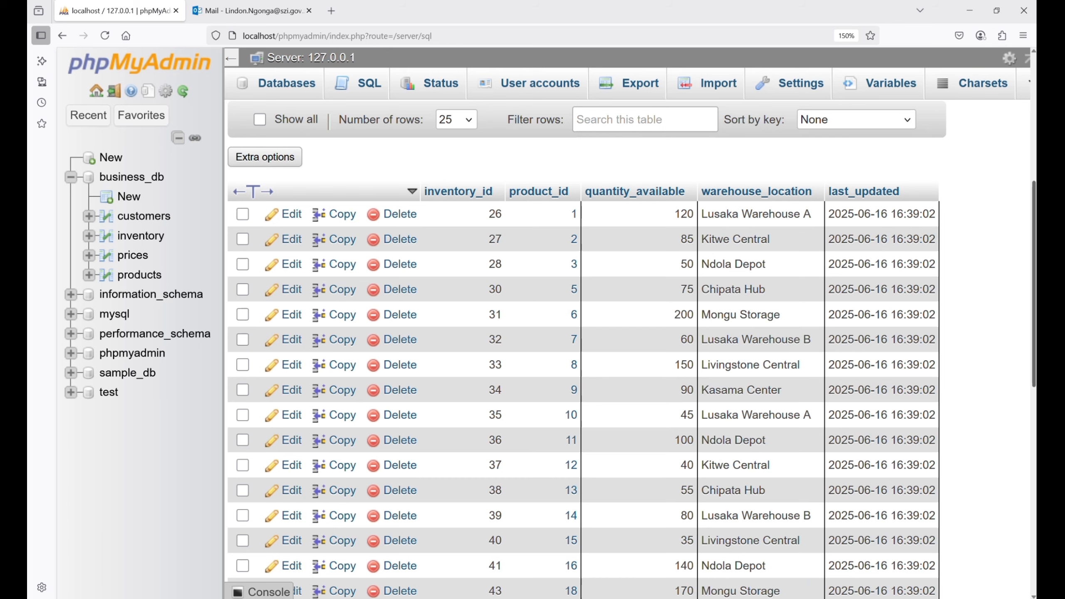
{"action": "scroll", "coordinate": [454, 109], "scroll_direction": "down", "scroll_amount": 2}
{"action": "scroll", "coordinate": [454, 110], "scroll_direction": "up", "scroll_amount": 8}
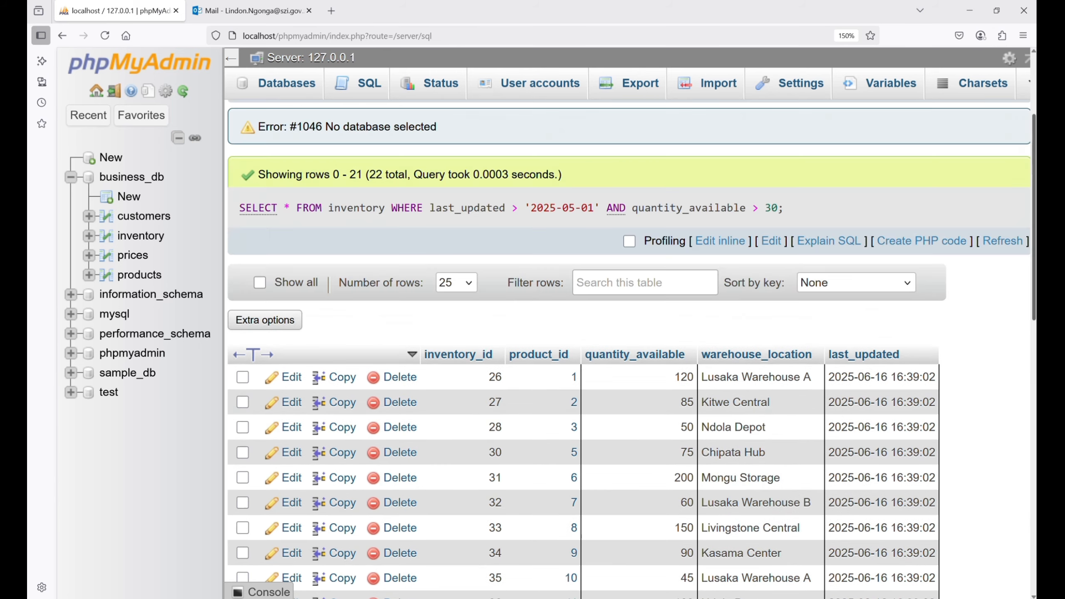
- Change the quantity_available condition in the inventory query to > 100, rerun it and review the returned rows
{"action": "left_click", "coordinate": [289, 130]}
{"action": "left_click", "coordinate": [451, 238]}
{"action": "key", "text": "BackSpace"}
{"action": "type", "text": "100;"}
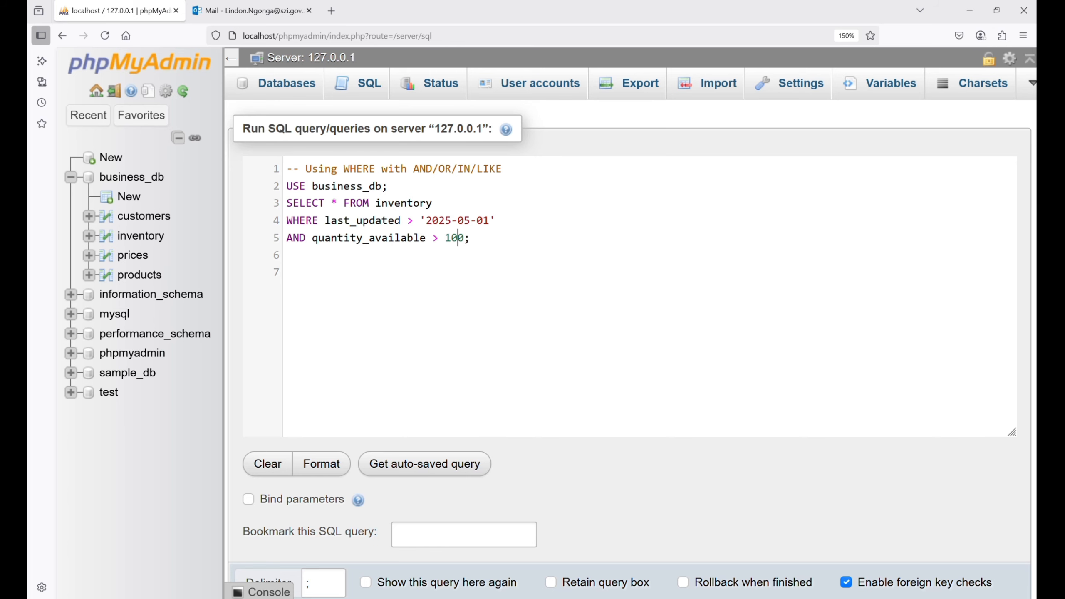
{"action": "scroll", "coordinate": [267, 531], "scroll_direction": "down", "scroll_amount": 2}
{"action": "left_click", "coordinate": [264, 530]}
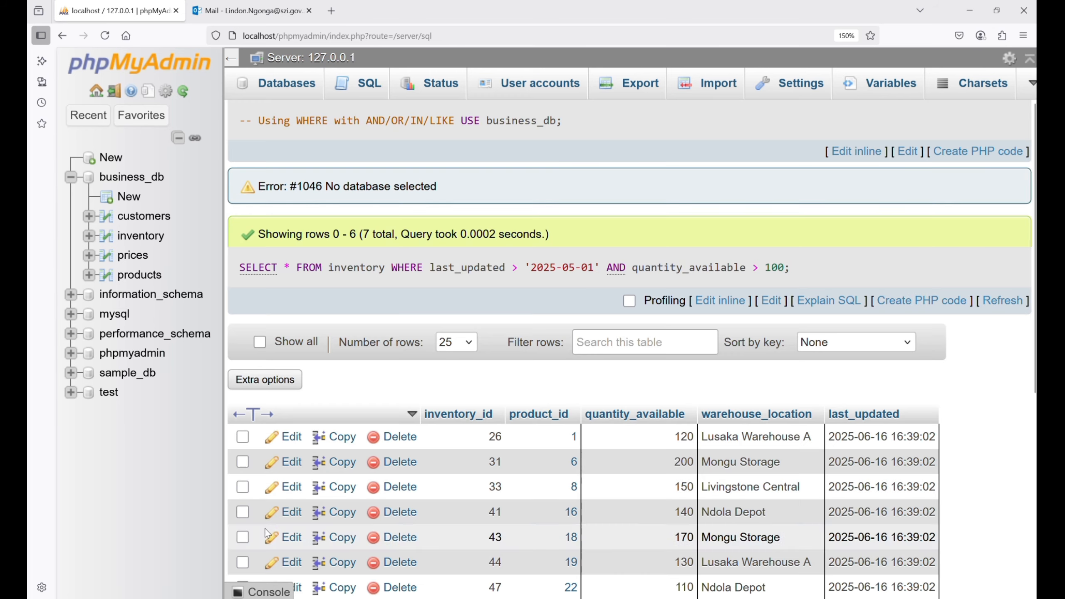
{"action": "scroll", "coordinate": [267, 534], "scroll_direction": "down", "scroll_amount": 1}
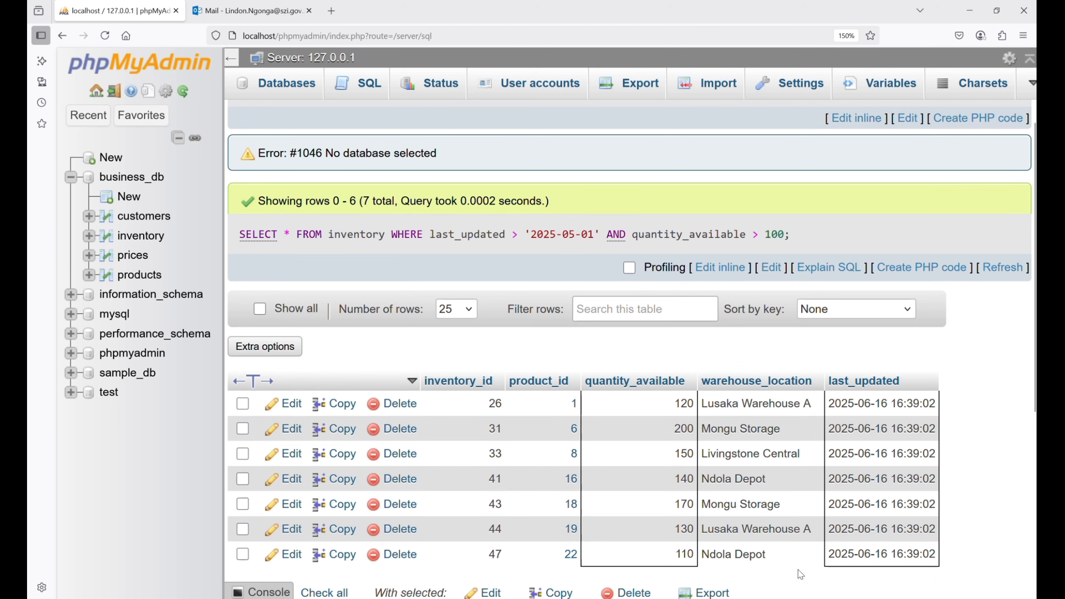